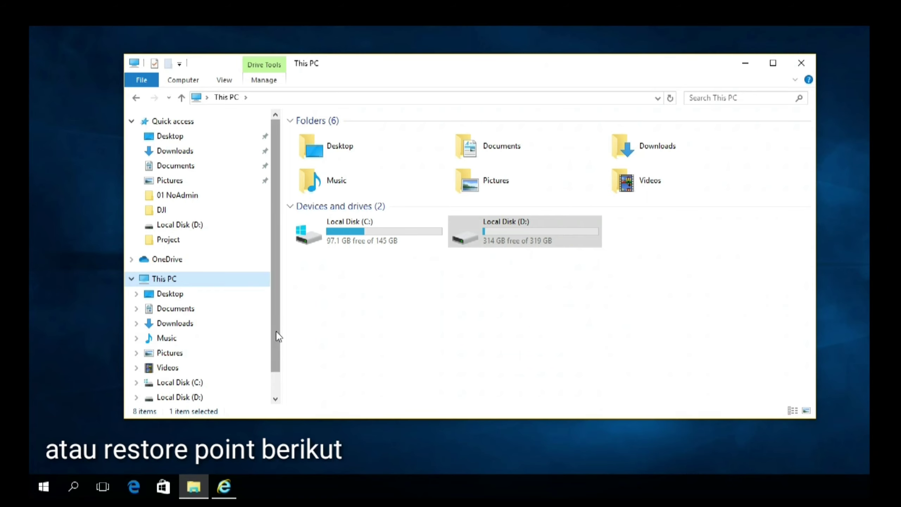
Step: Open Local Disk (D:) in the file browser
scroll(279, 336, down, 1)
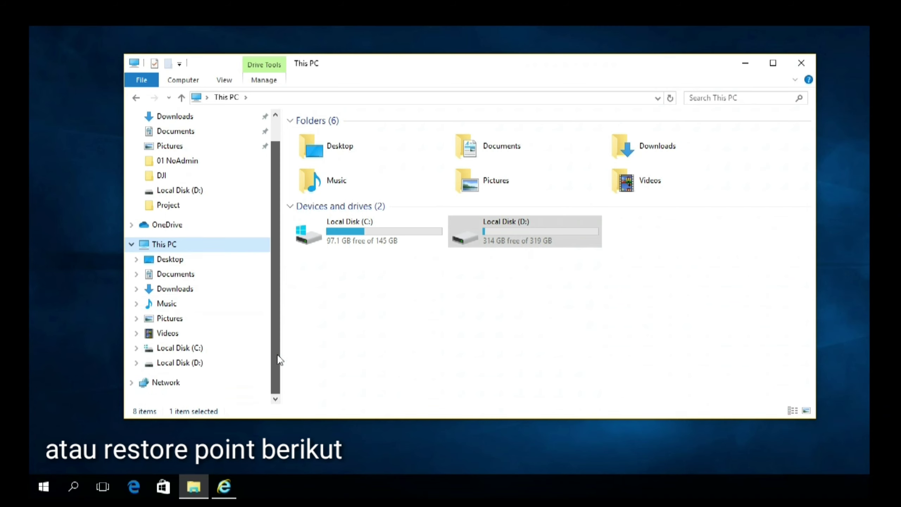
click(212, 369)
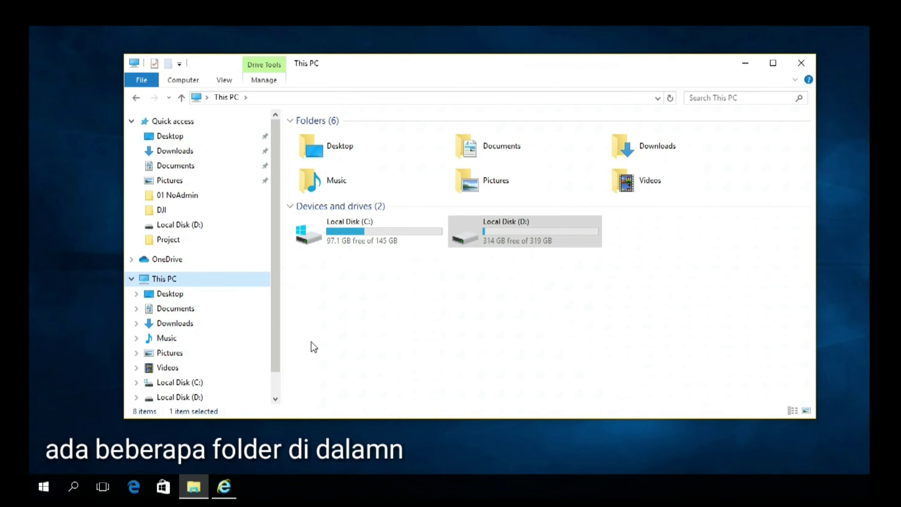
drag(277, 336, 278, 361)
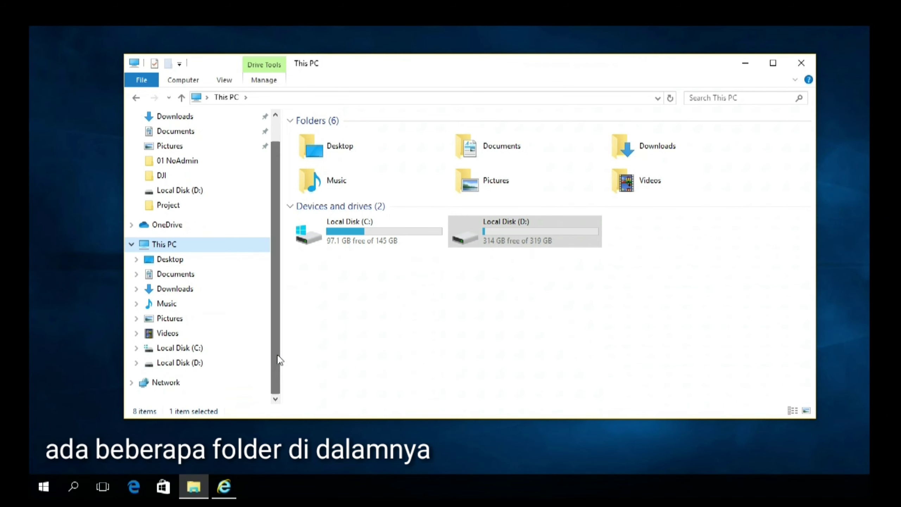
click(212, 368)
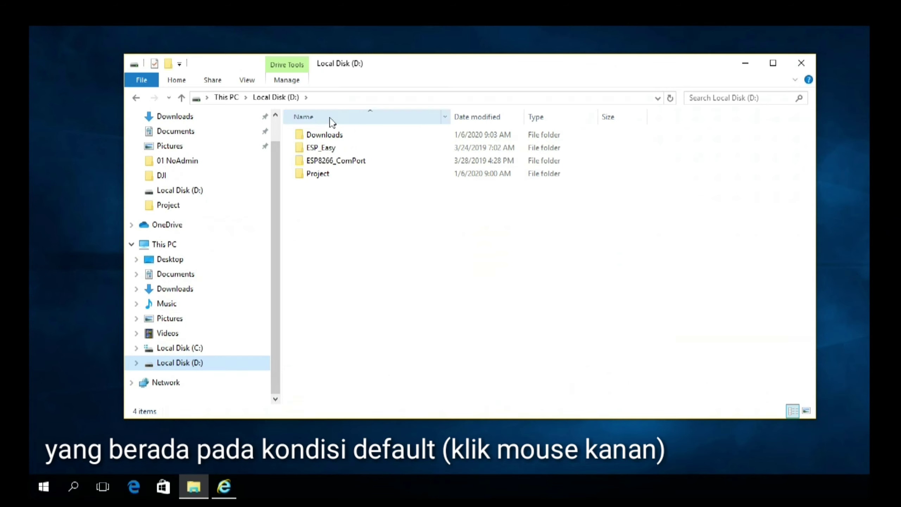
Step: Check the Downloads folder on drive D: for previous versions, and close its properties
right_click(327, 137)
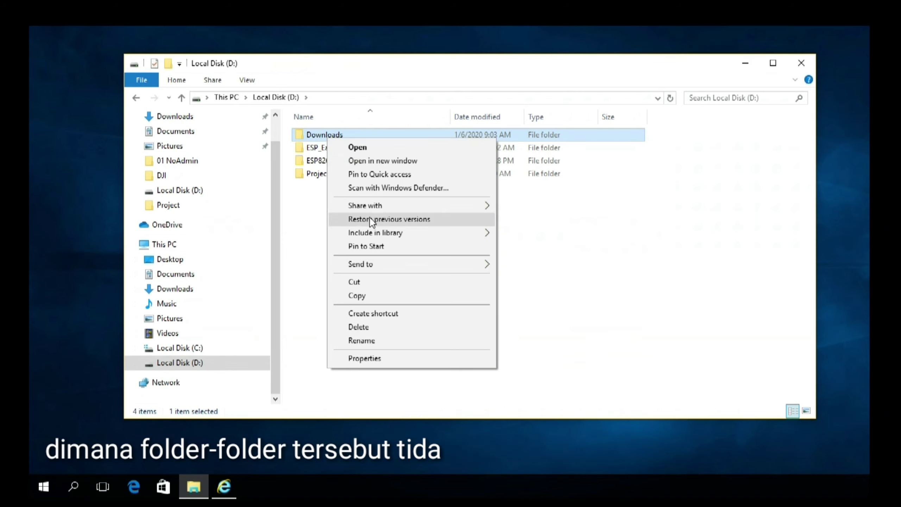
key(r)
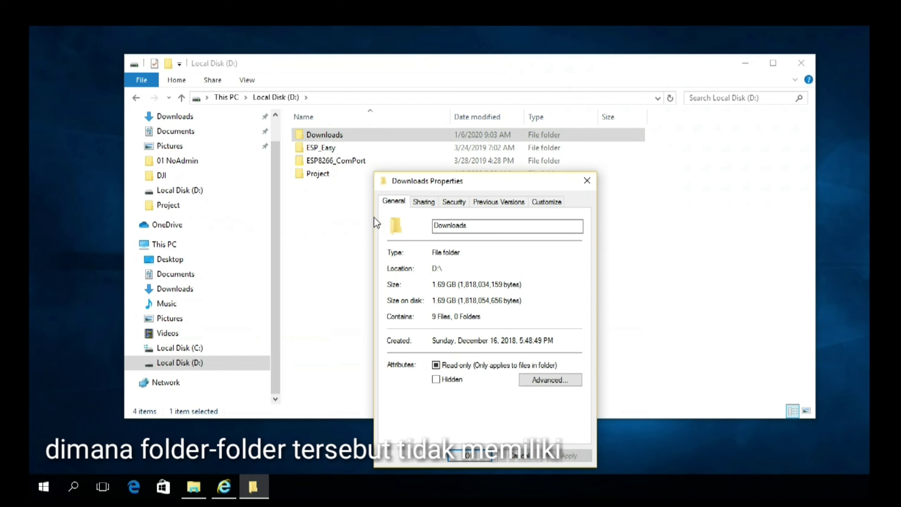
click(492, 203)
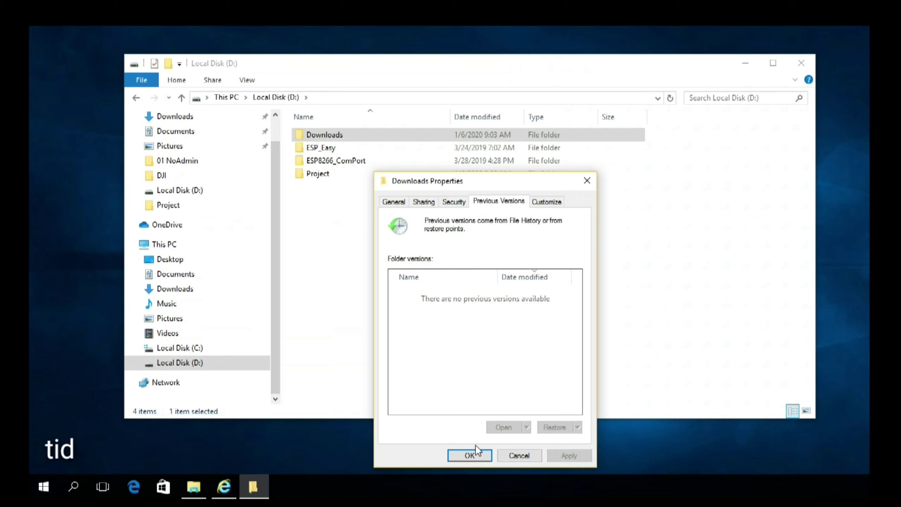
click(474, 455)
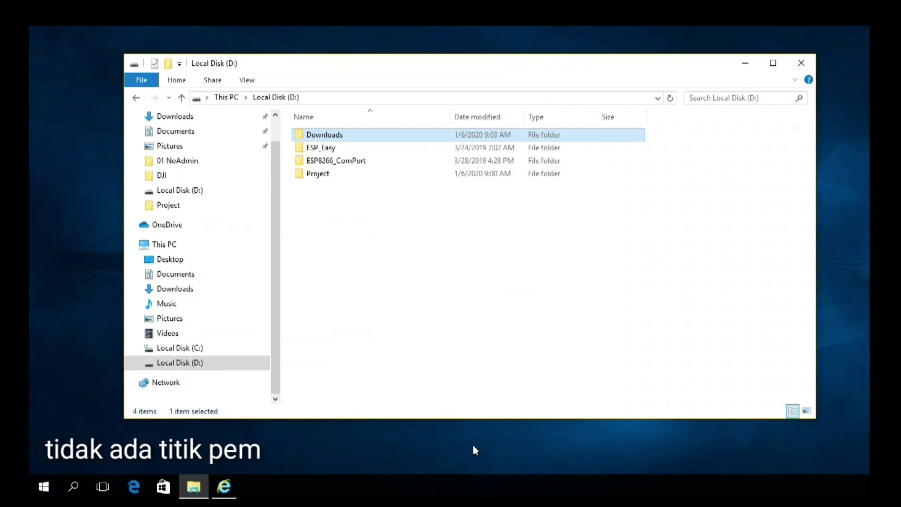
Step: Check the ESP_Easy folder for previous versions, and close its properties
click(326, 153)
right_click(327, 152)
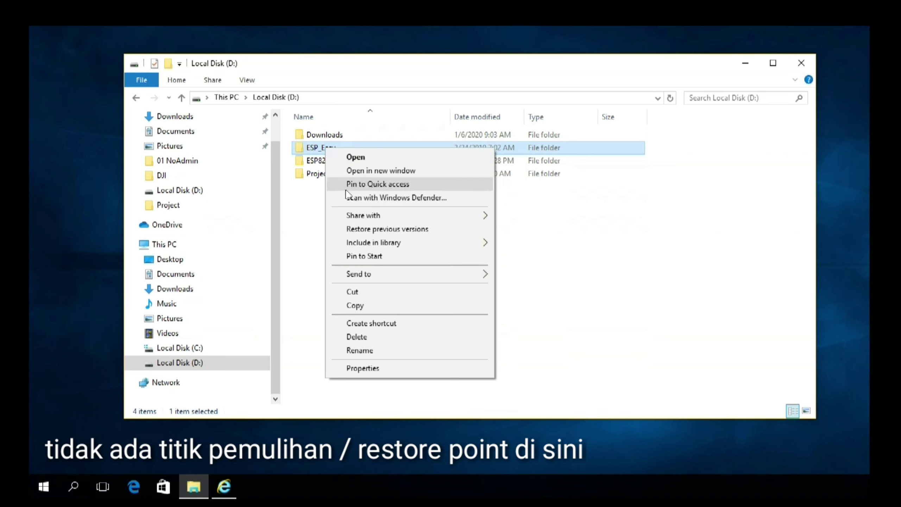
click(380, 229)
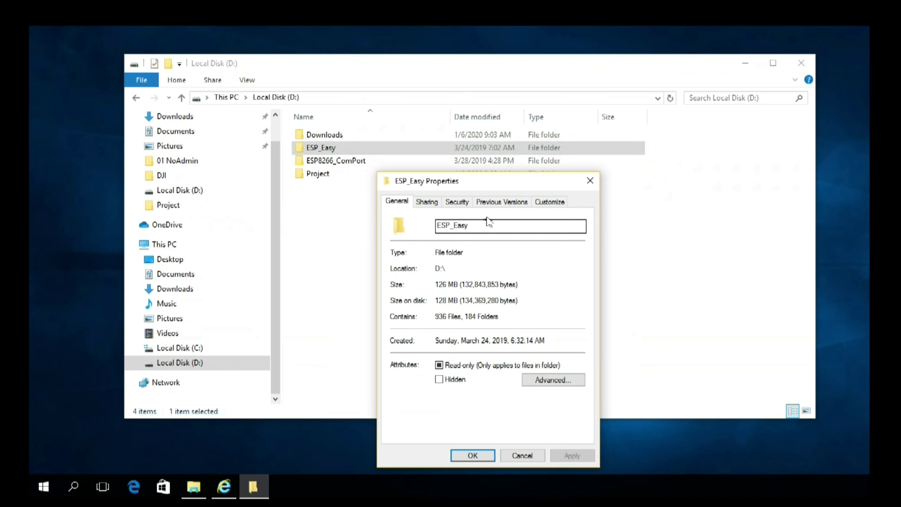
click(497, 204)
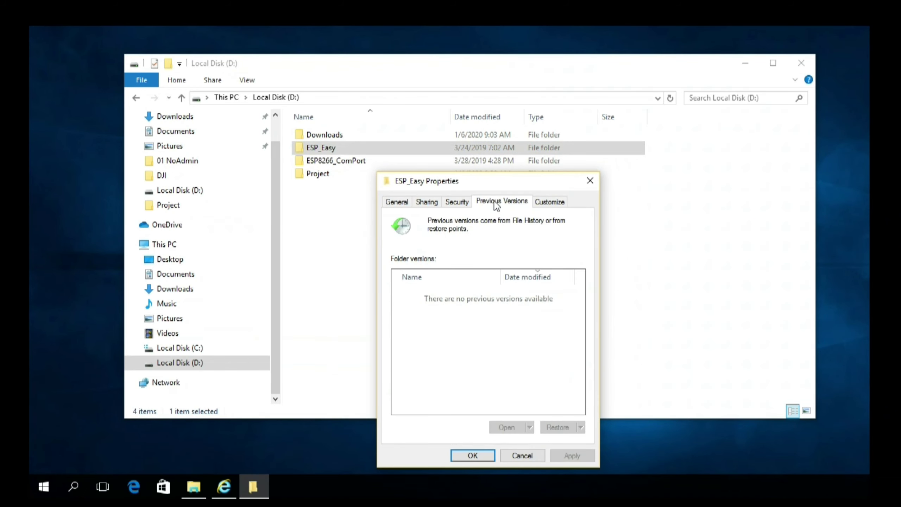
click(529, 457)
Step: Check the ESP8266_ComPort folder for previous versions, and close its properties
click(333, 163)
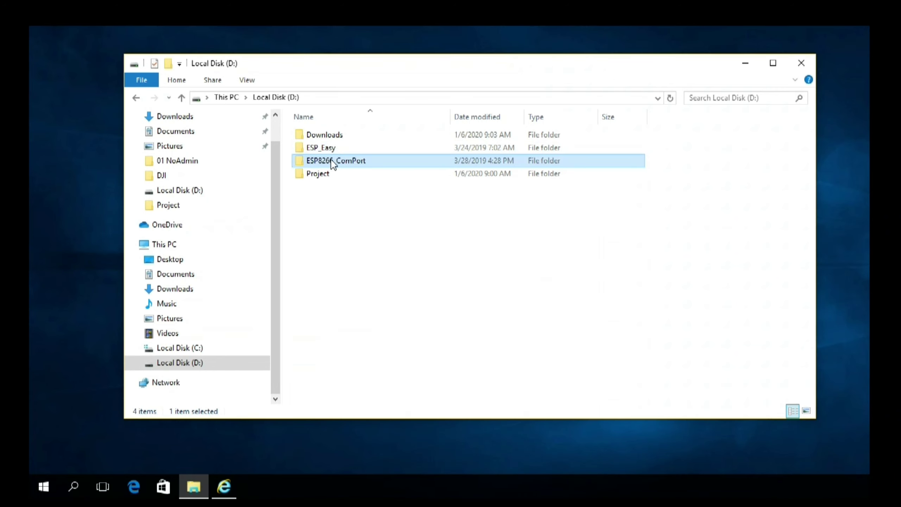
right_click(331, 161)
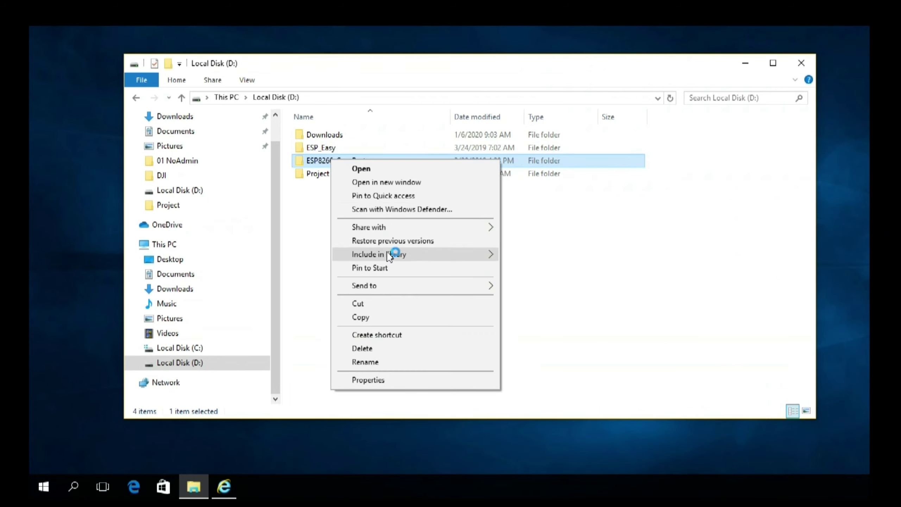
key(r)
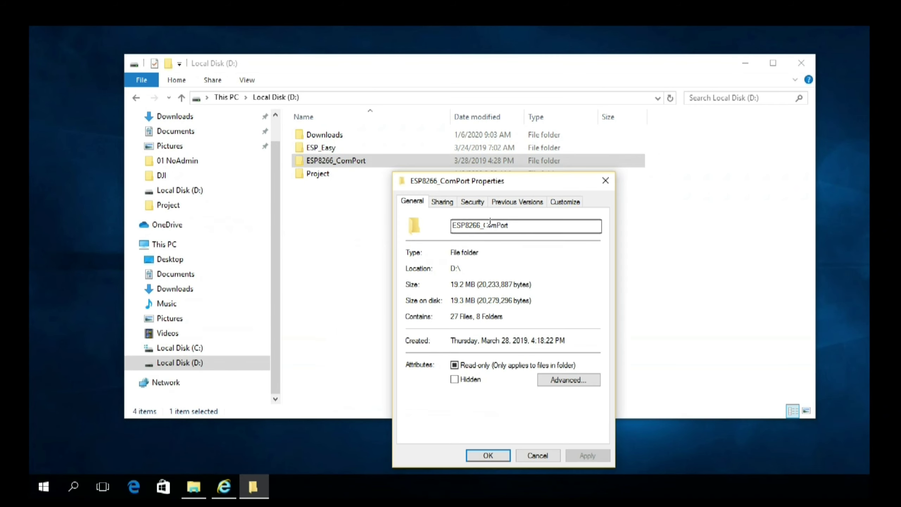
click(513, 208)
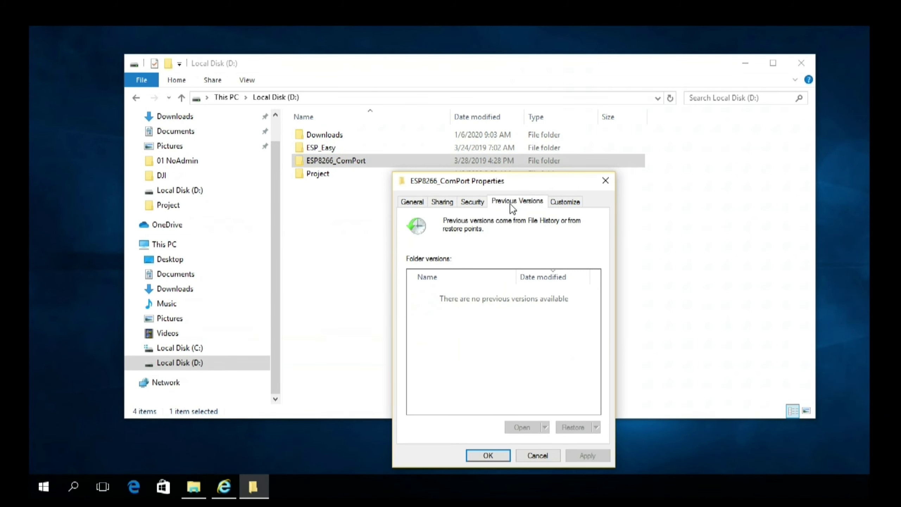
click(552, 456)
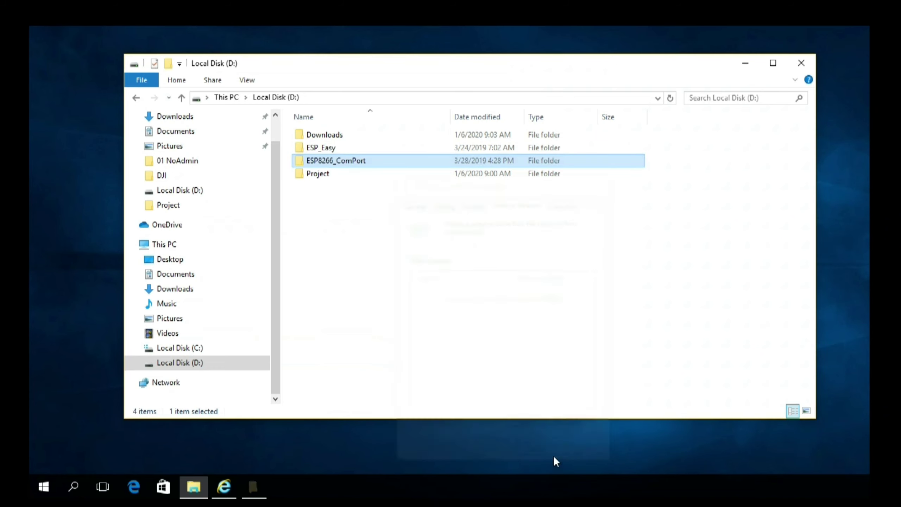
Step: Check the Project folder for previous versions, and close its properties
click(308, 174)
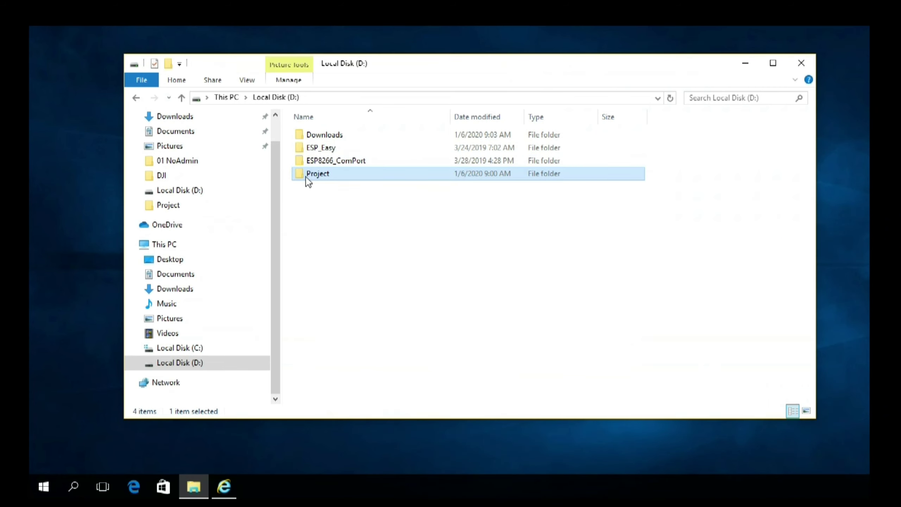
right_click(308, 182)
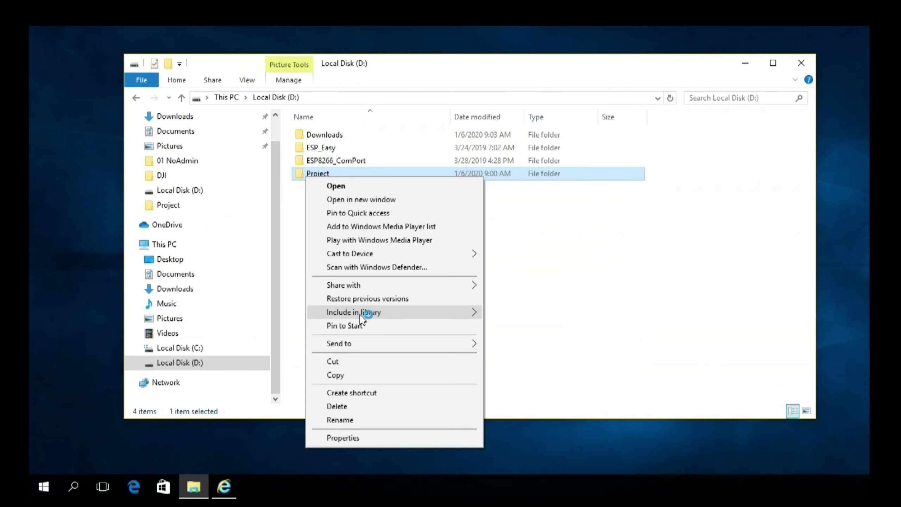
key(r)
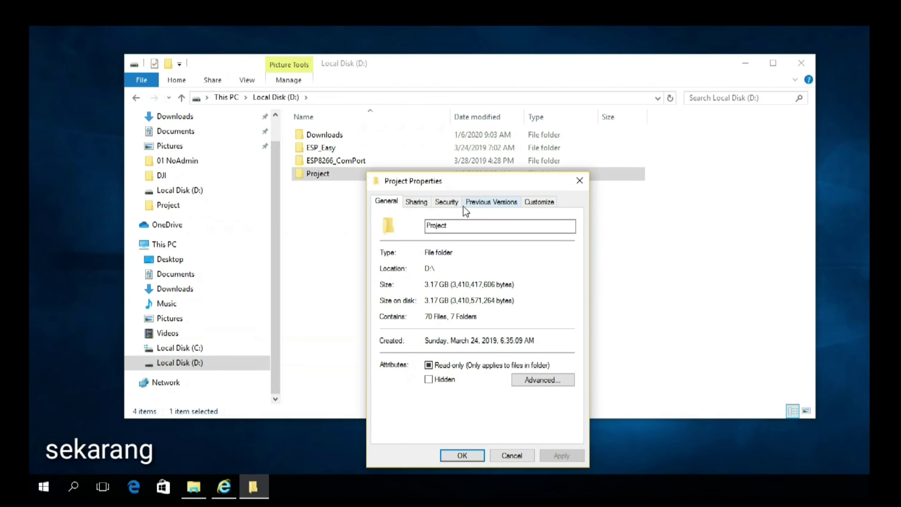
click(476, 203)
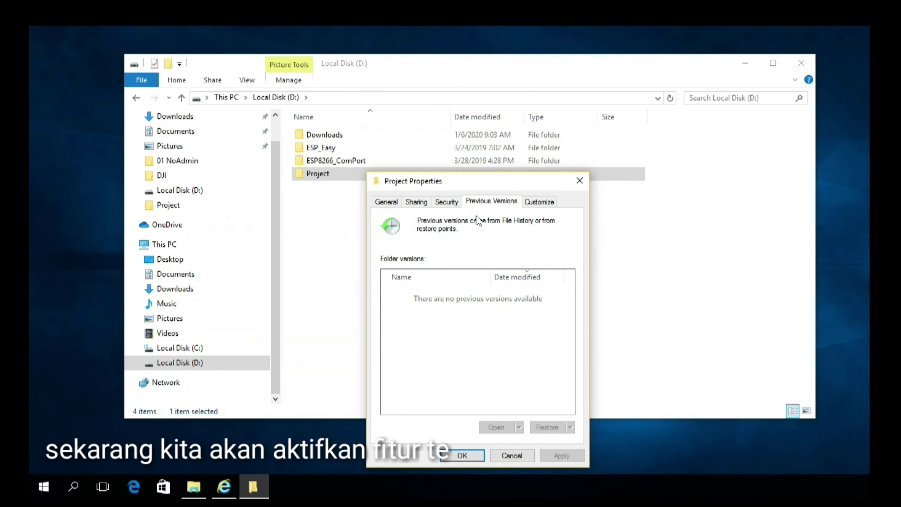
click(508, 458)
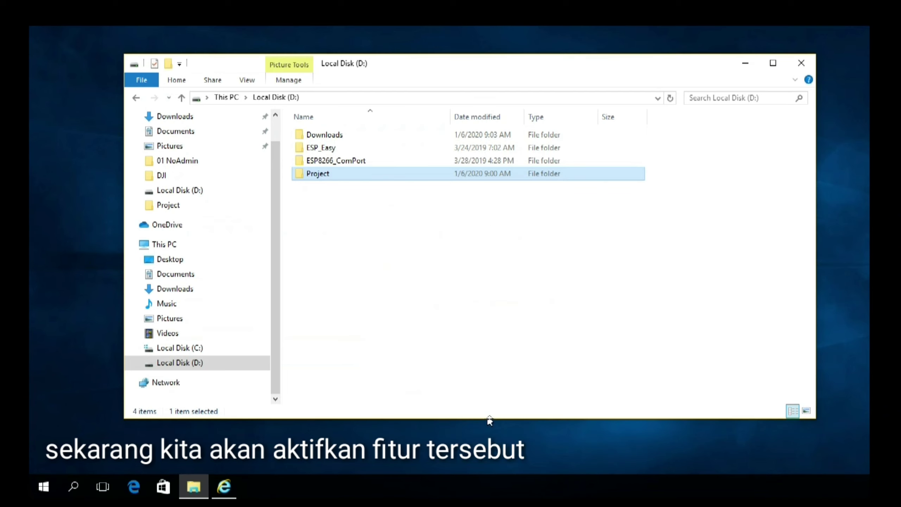
Step: Shrink the drive D: folder window and move it aside to free up desktop space
drag(373, 73, 397, 67)
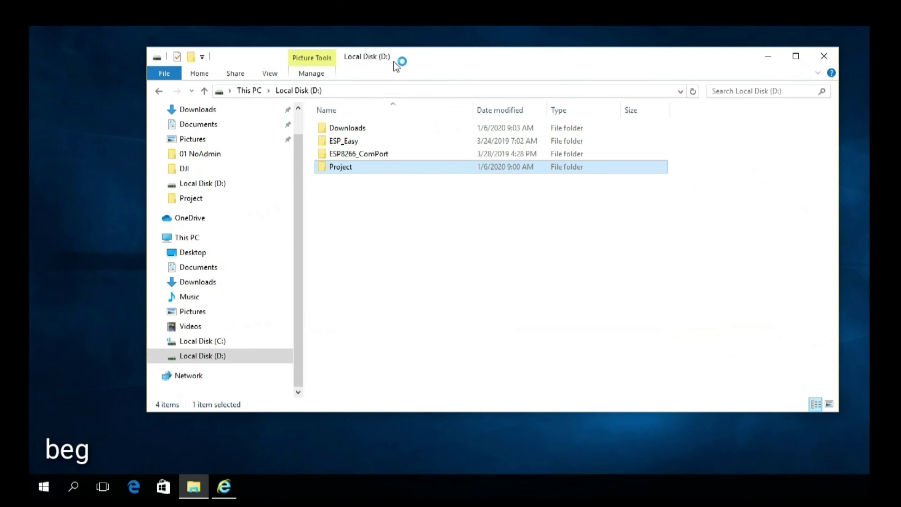
drag(841, 414, 735, 378)
drag(584, 71, 698, 66)
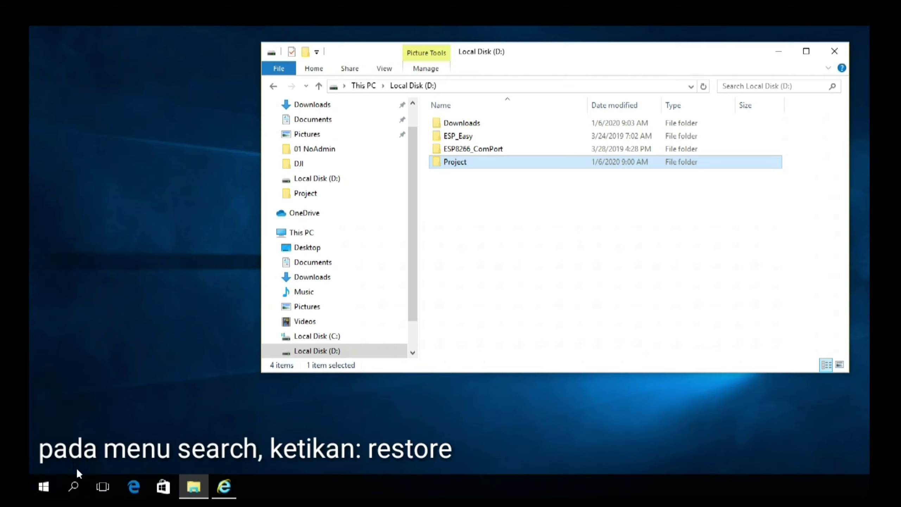
Step: Search Windows for "restore", open the Create a restore point settings, and bring the System Properties window fully into view
click(75, 487)
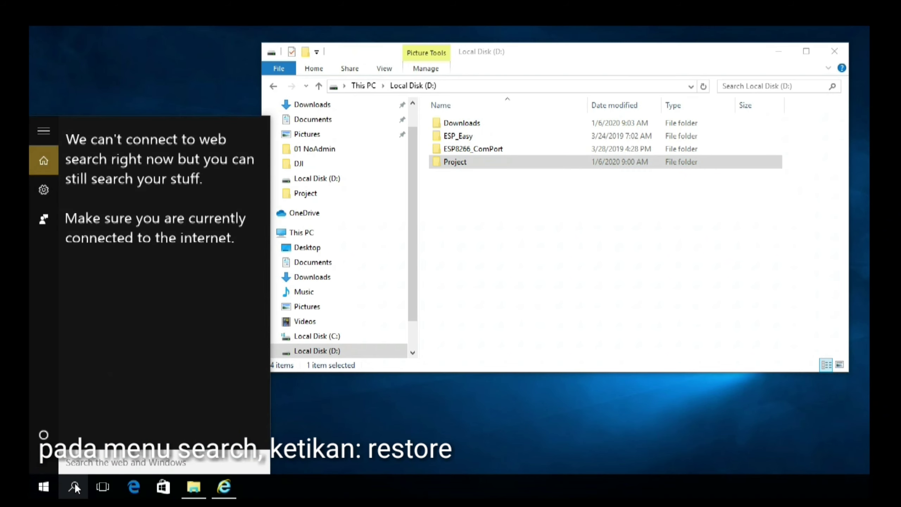
text(res)
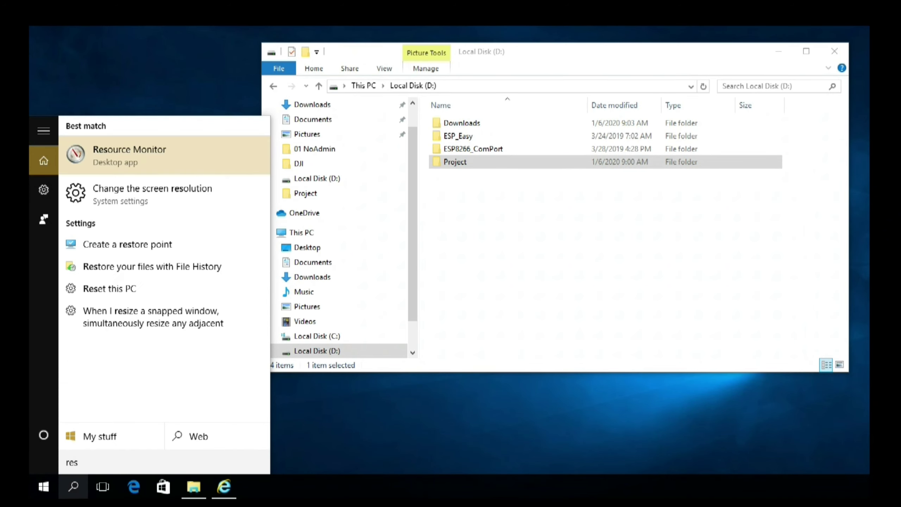
text(tore)
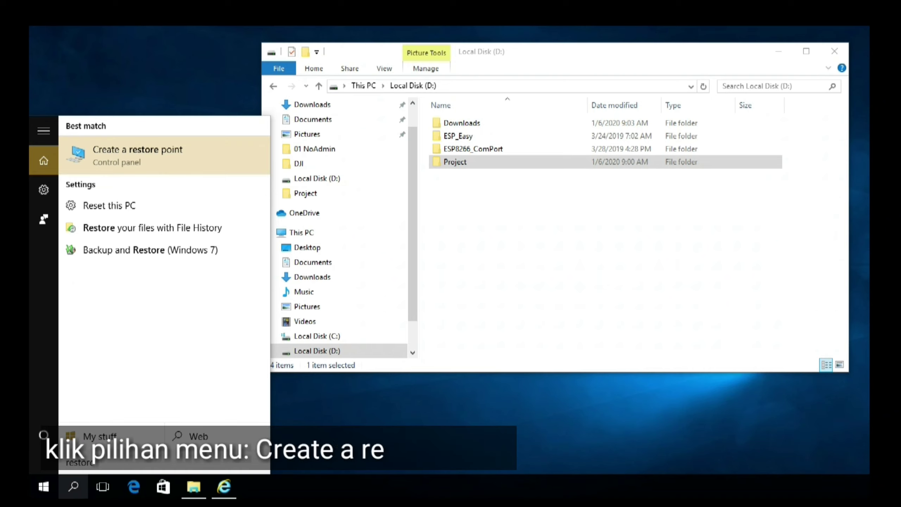
click(120, 153)
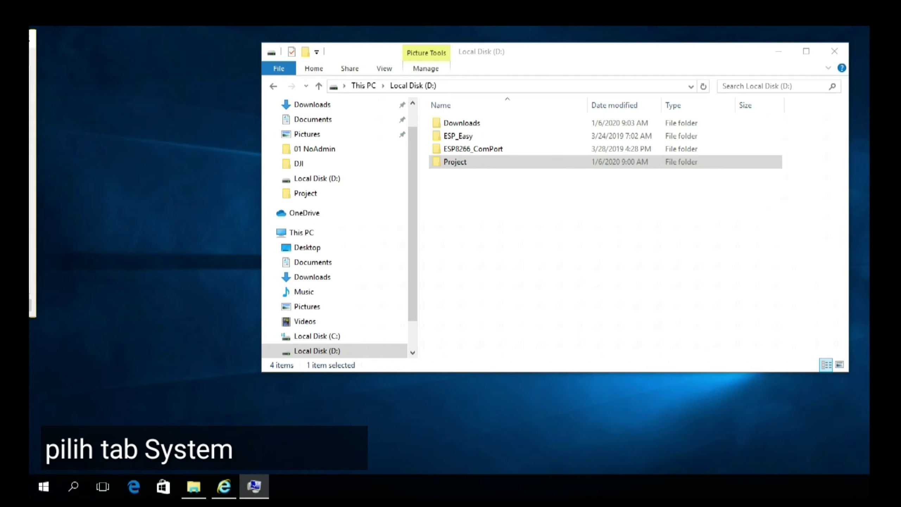
drag(185, 51, 253, 61)
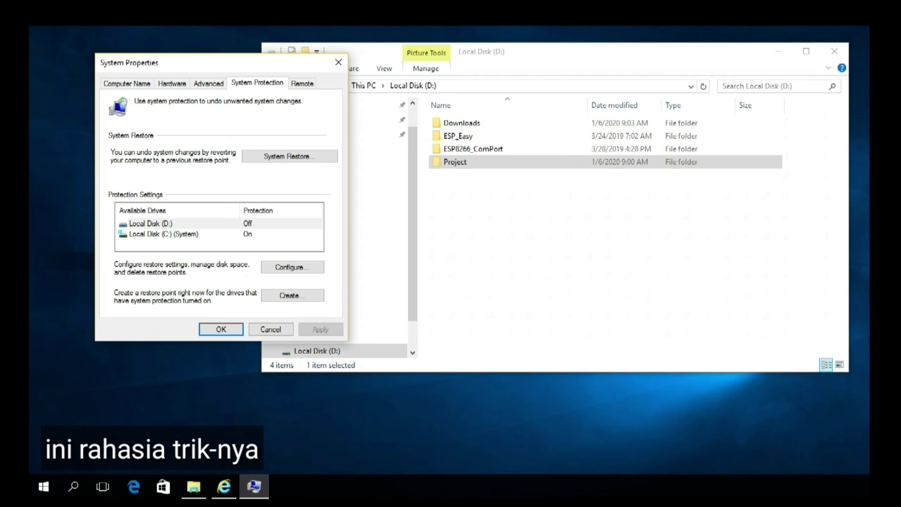
Step: Turn on system protection for Local Disk (D:) and apply the setting
click(172, 236)
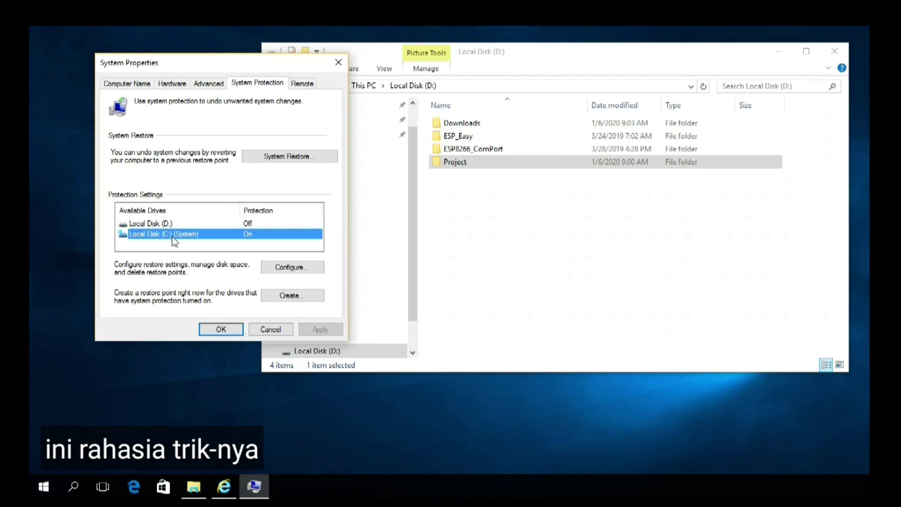
click(248, 223)
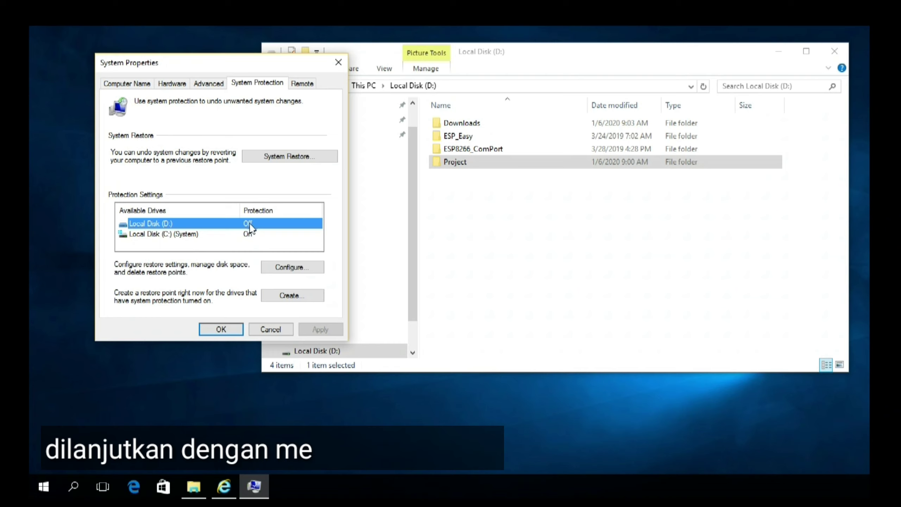
click(288, 268)
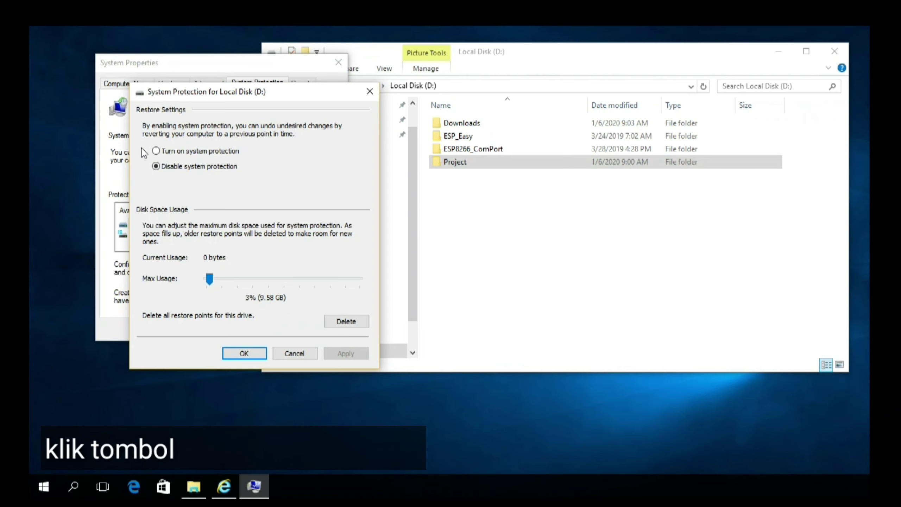
click(156, 151)
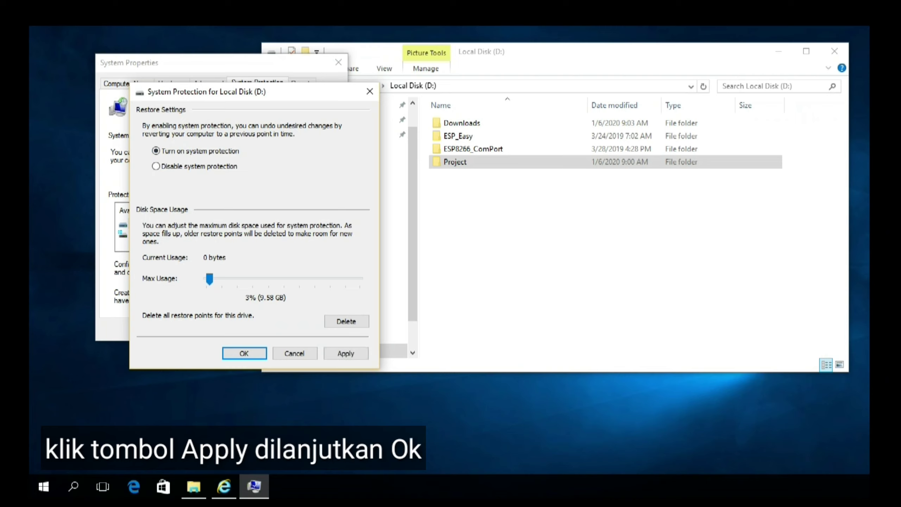
click(341, 353)
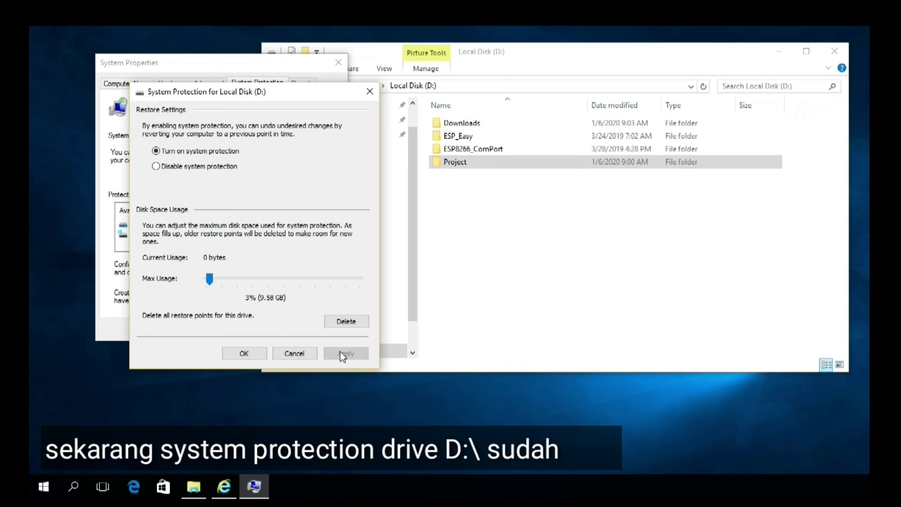
click(244, 353)
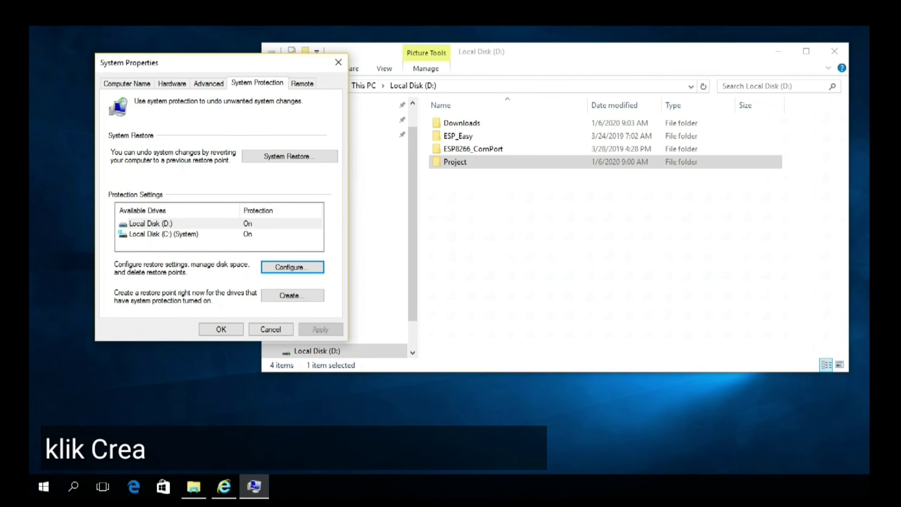
Step: Create a restore point described as 6Jan2020 for the protected drives, and close the system properties
click(282, 301)
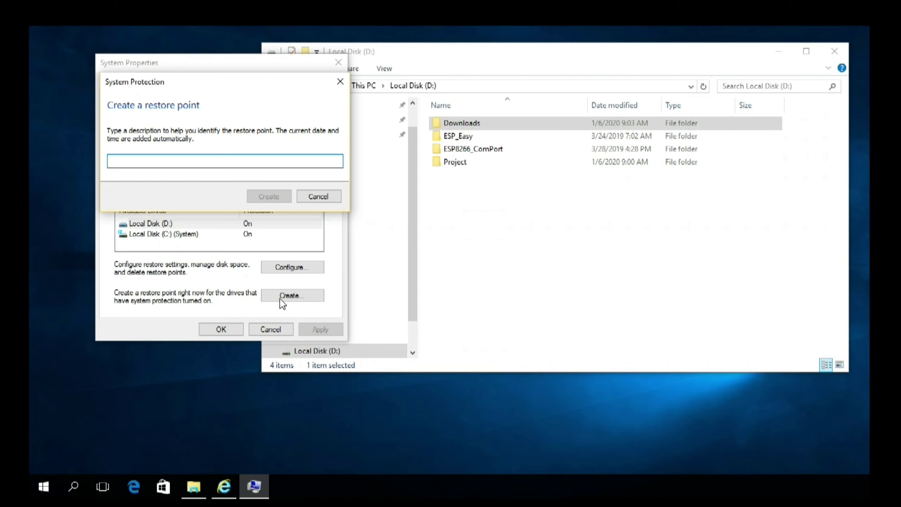
text(6Jan2020)
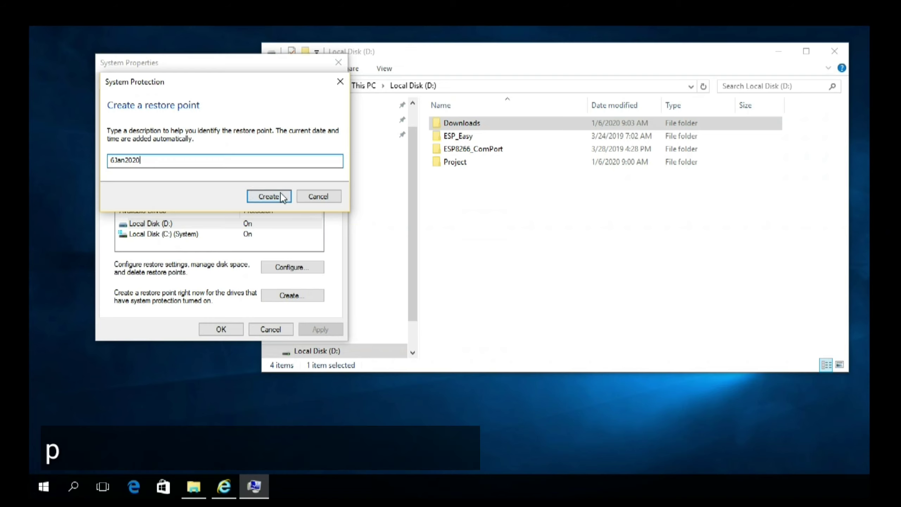
click(268, 196)
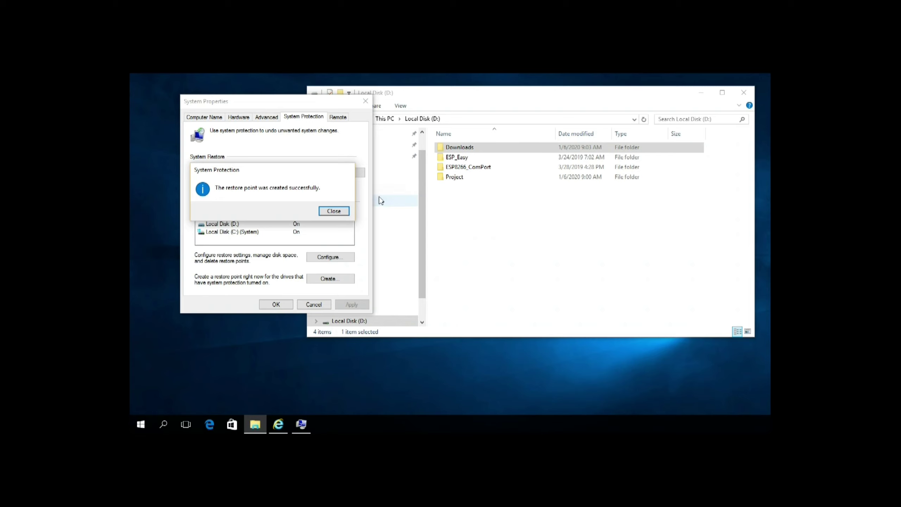
click(334, 211)
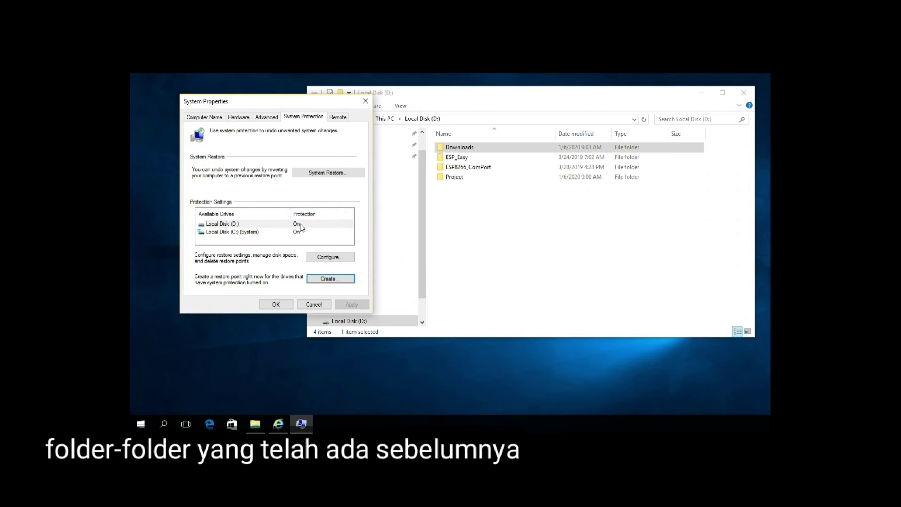
click(284, 305)
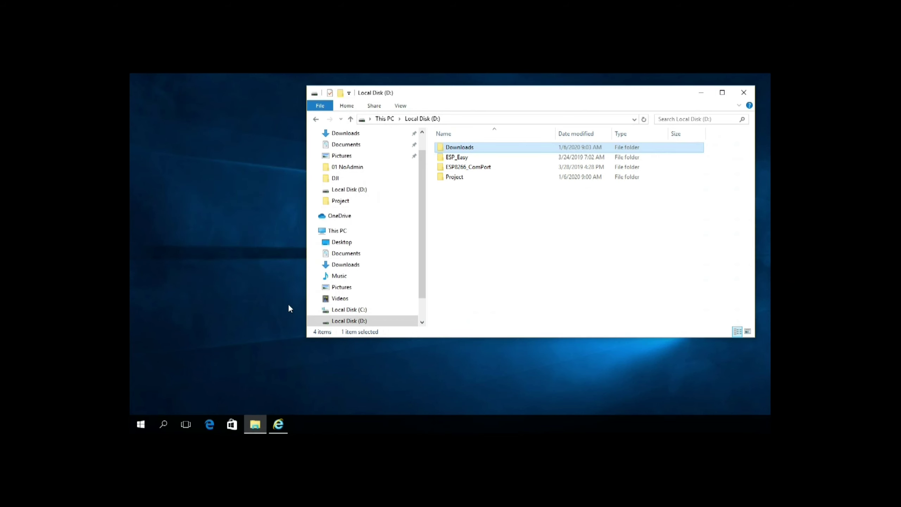
Step: Check the Downloads folder on drive D: for previous versions, and close its properties
click(474, 149)
right_click(475, 149)
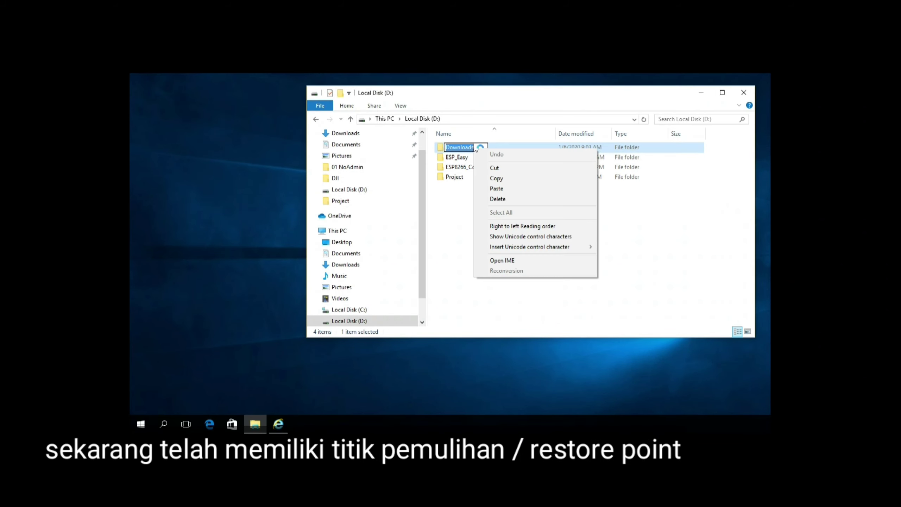
right_click(440, 148)
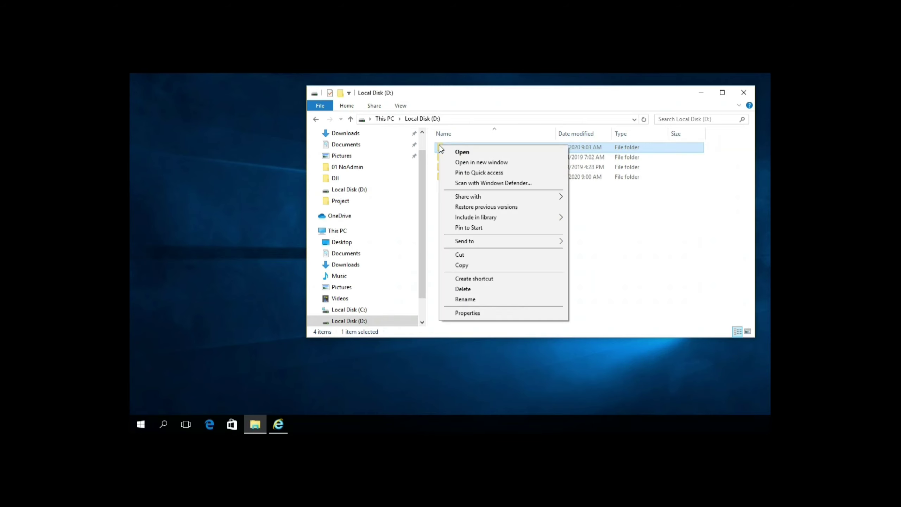
click(464, 313)
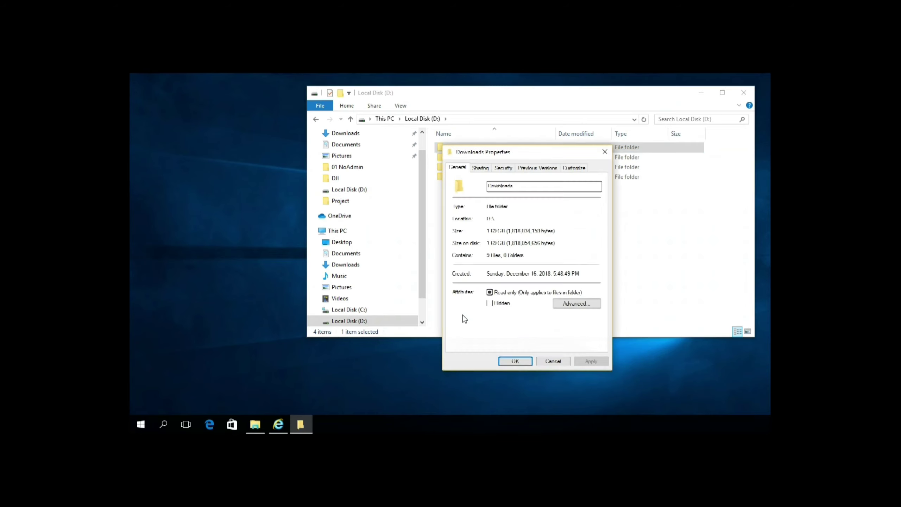
click(528, 168)
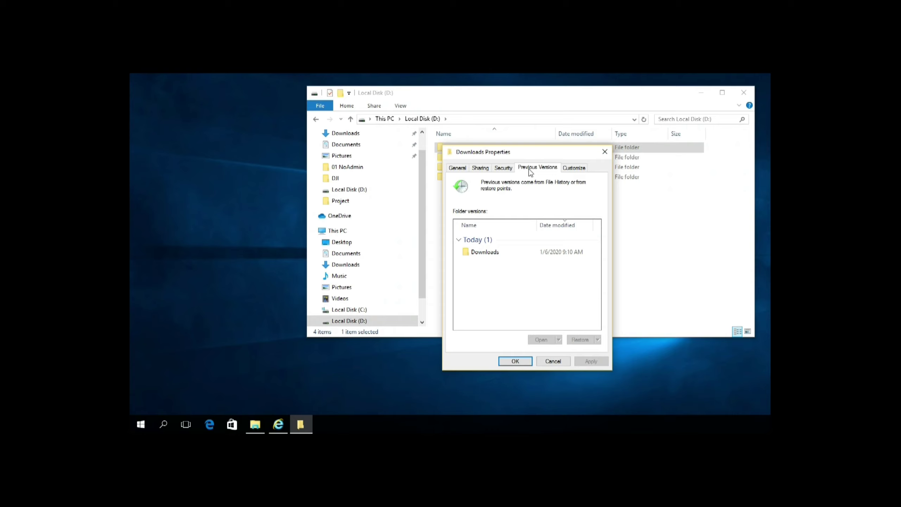
click(515, 361)
Step: Check the ESP_Easy folder for previous versions, and close its properties
click(464, 161)
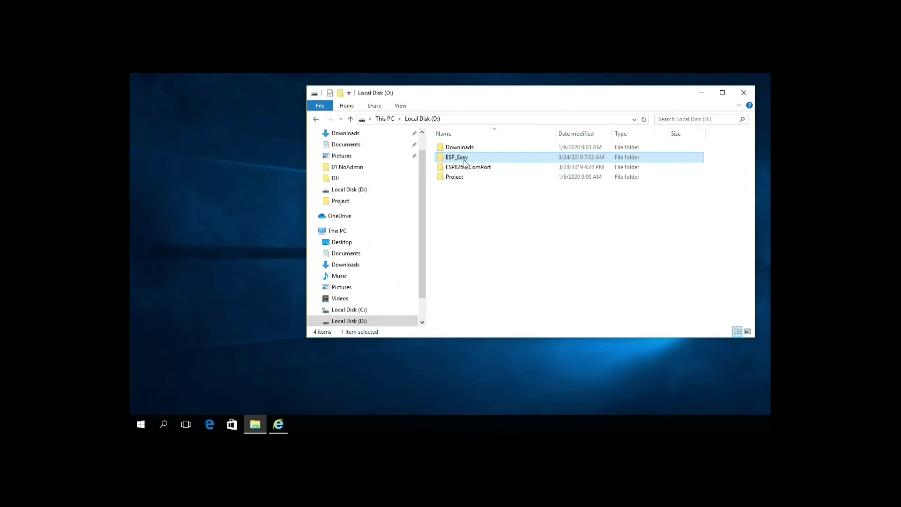
right_click(464, 161)
key(r)
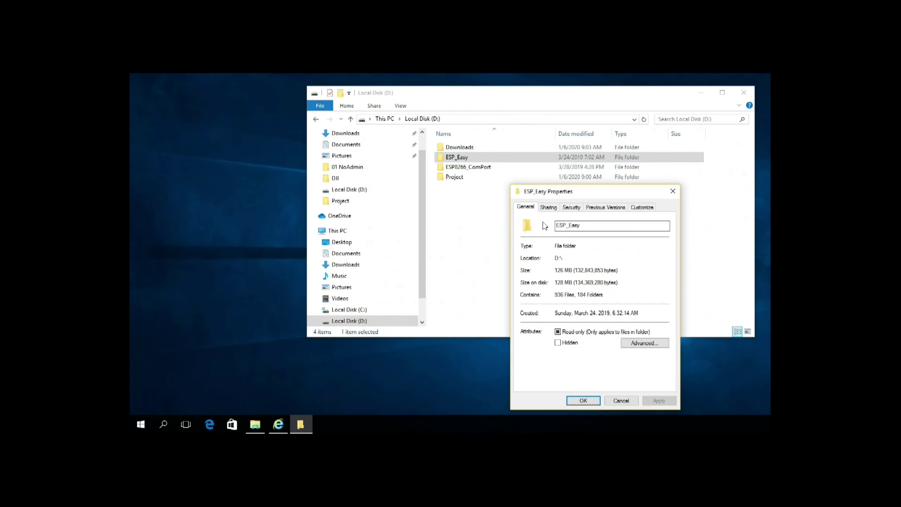
click(605, 208)
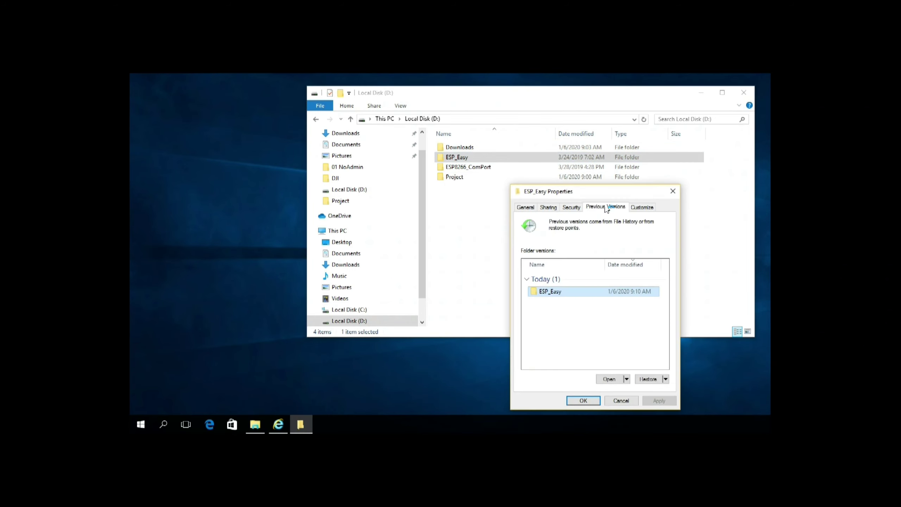
click(584, 400)
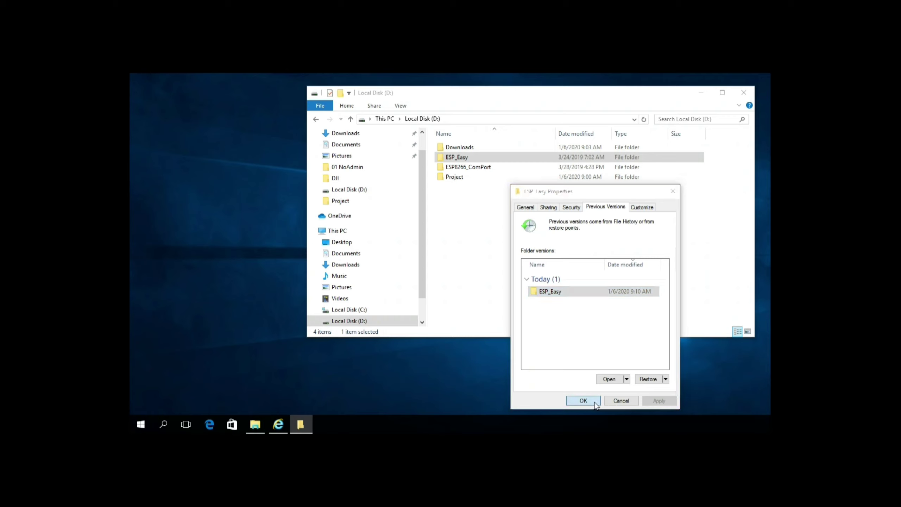
Step: Check the ESP8266_ComPort folder for previous versions, and close its properties
right_click(482, 169)
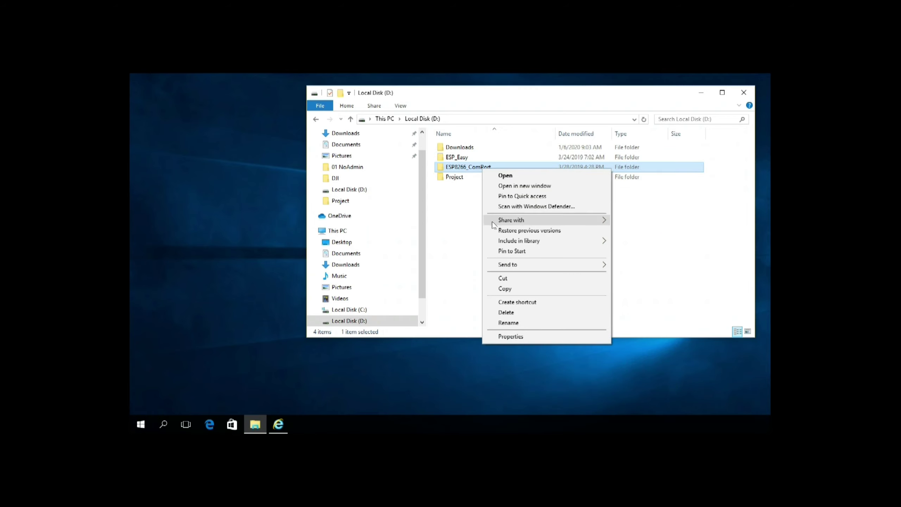
click(507, 230)
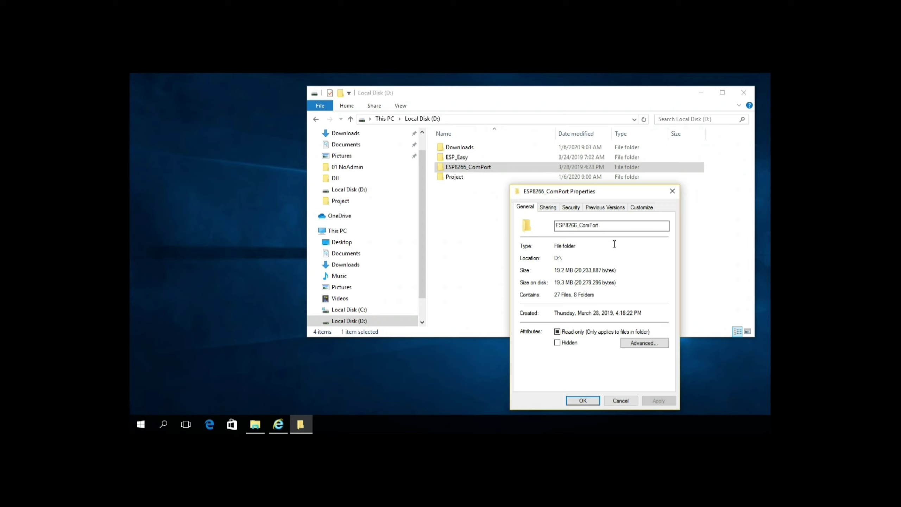
click(602, 208)
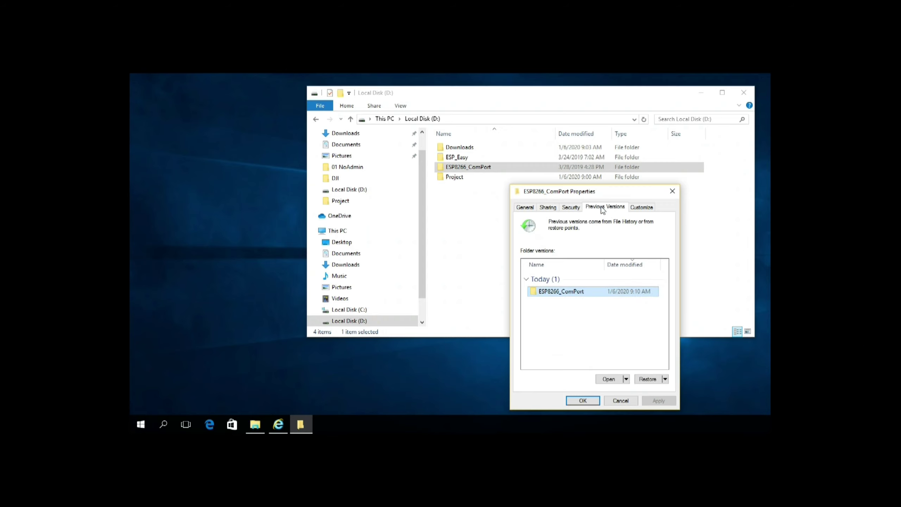
click(631, 404)
Step: Check the Project folder for previous versions, and close its properties
click(451, 177)
right_click(451, 177)
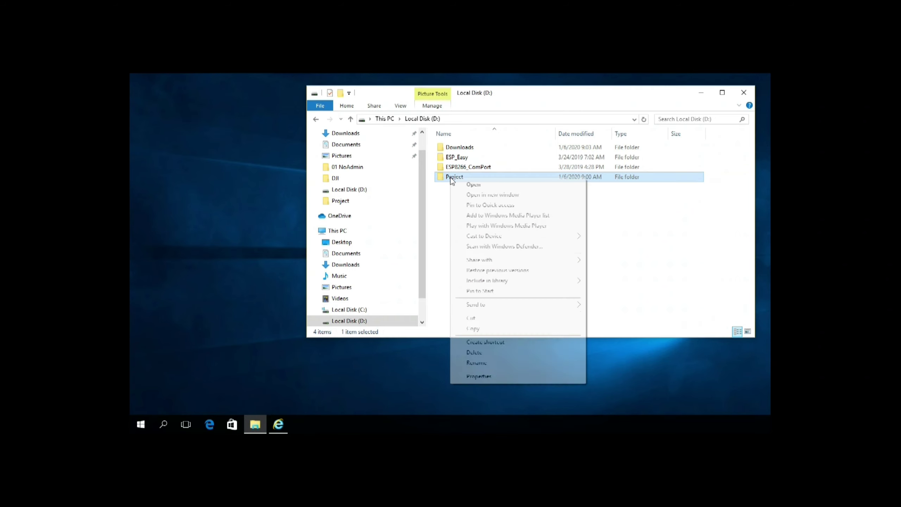
click(479, 376)
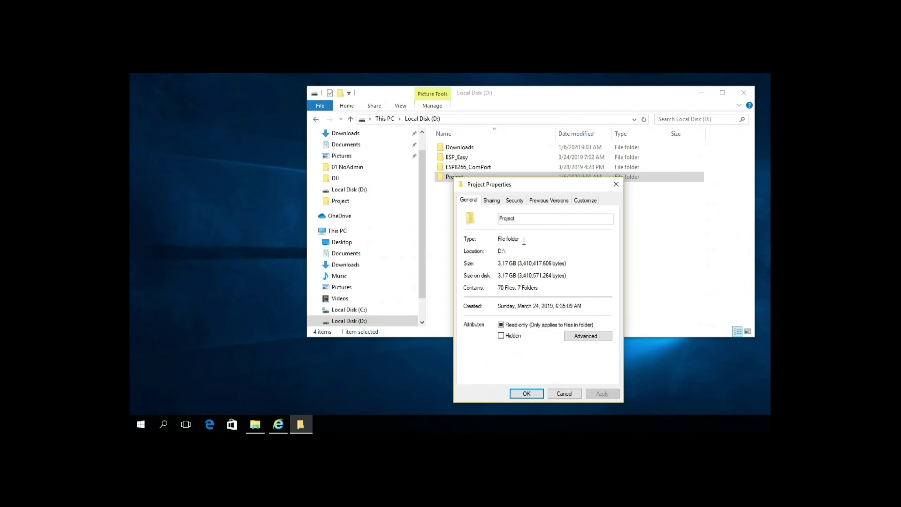
click(537, 202)
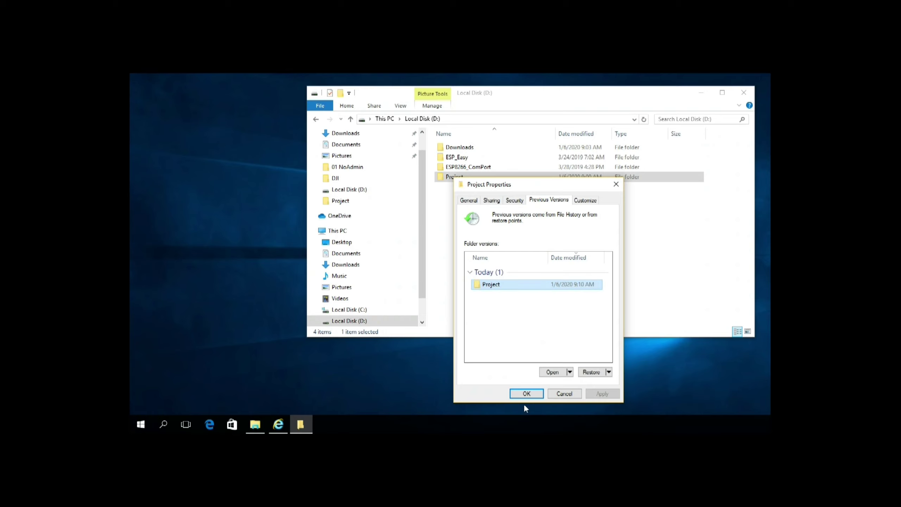
click(526, 394)
Step: Examine the contents of the Downloads folder's previous version, including TestFile, and close the version window and folder properties
click(460, 148)
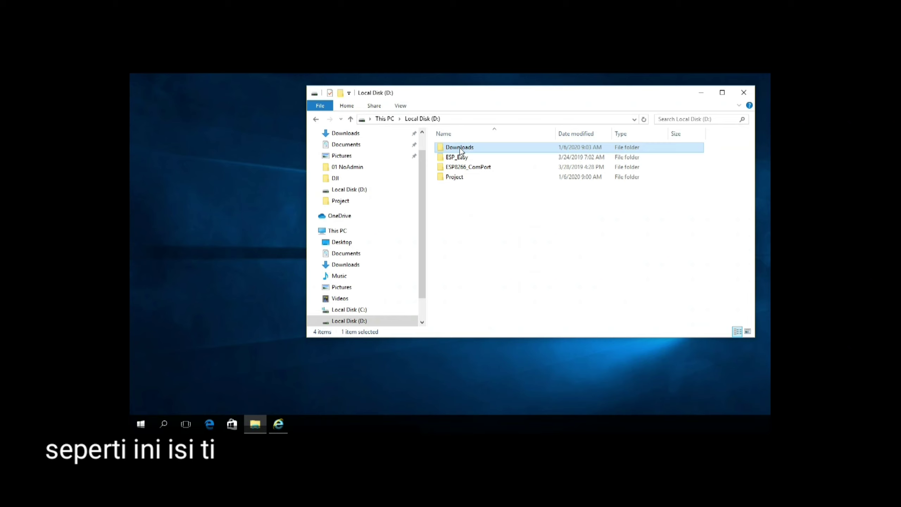
right_click(459, 149)
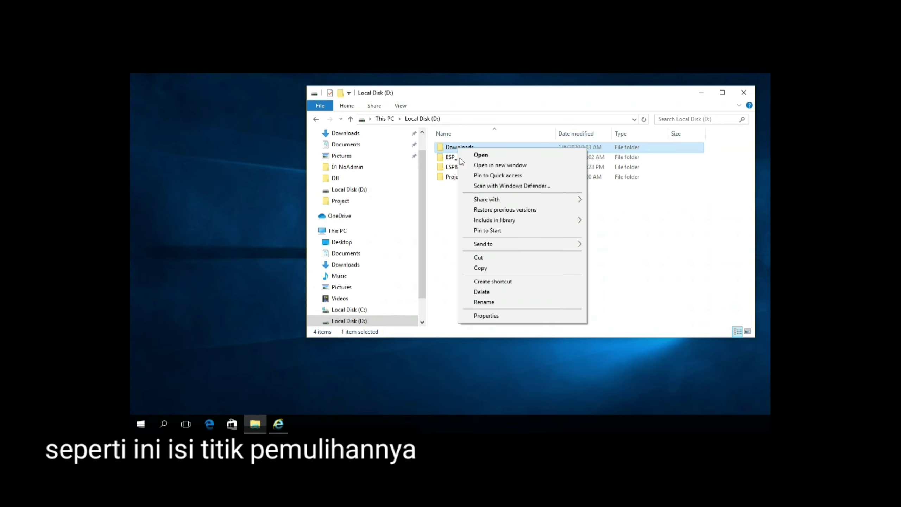
click(497, 211)
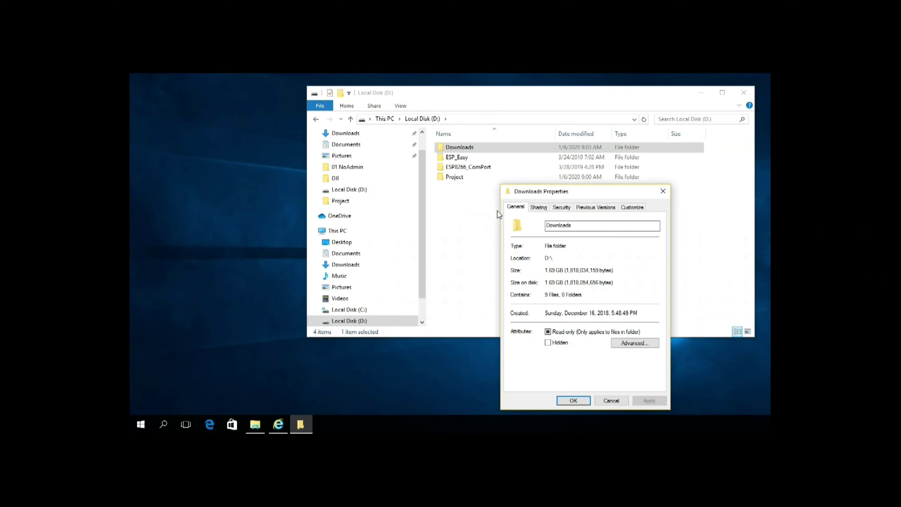
click(592, 208)
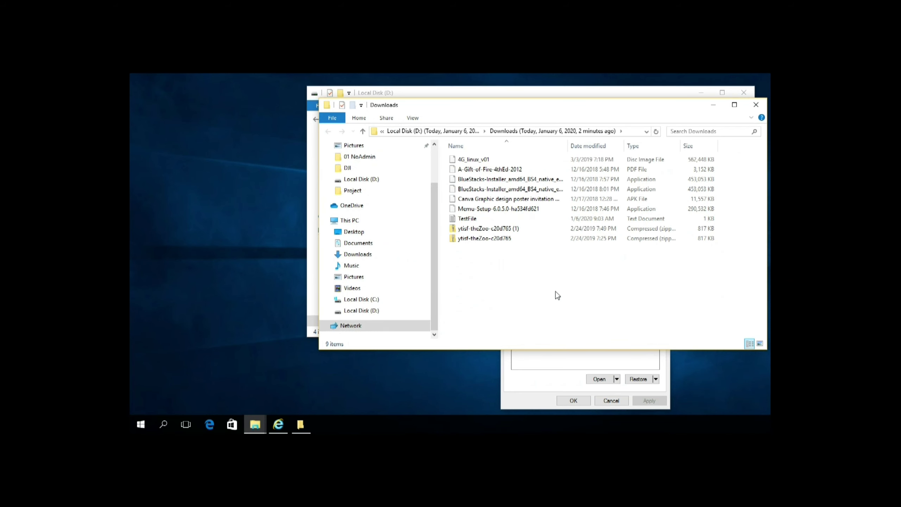
double_click(475, 221)
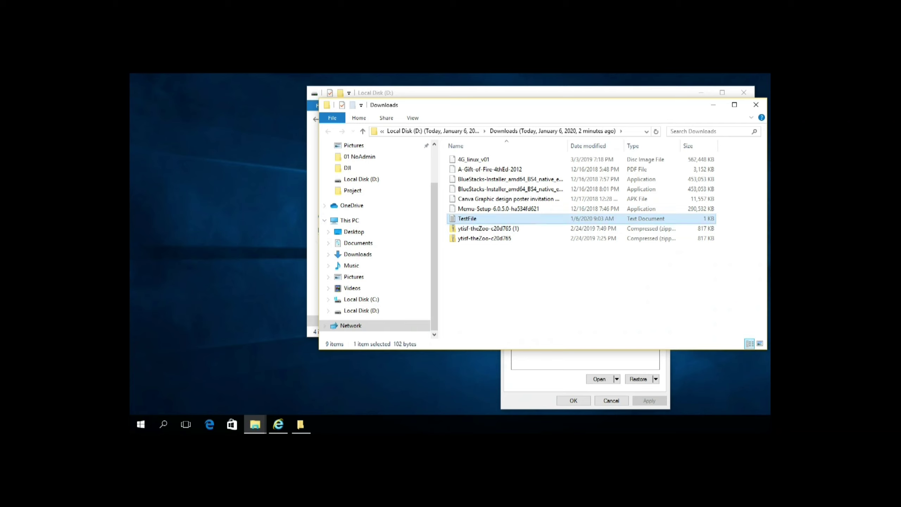
click(756, 105)
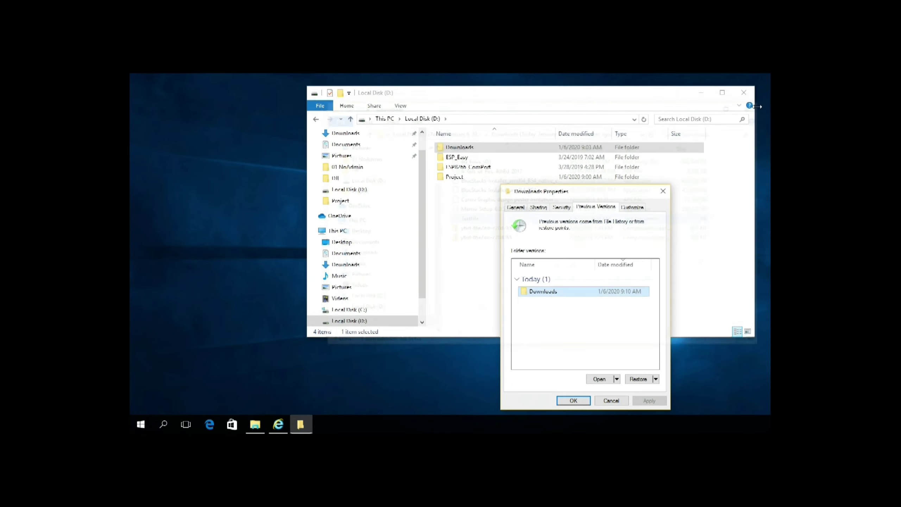
click(666, 196)
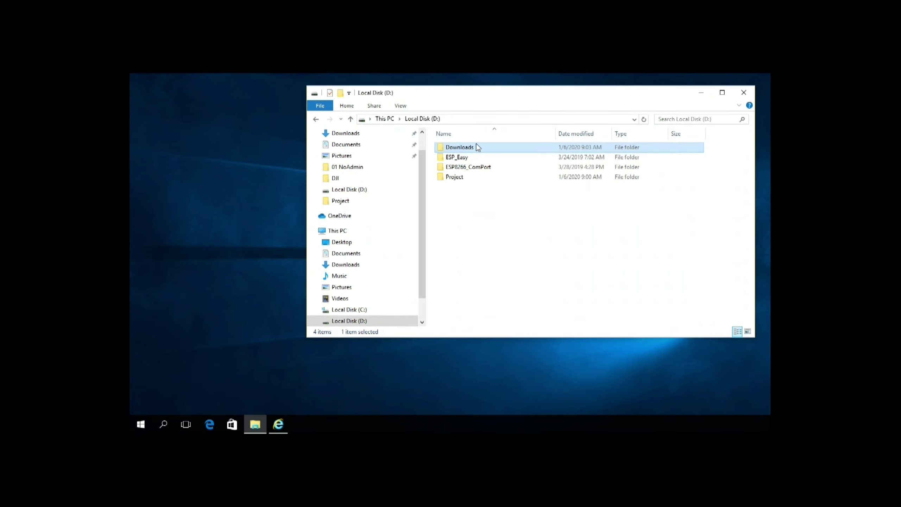
Step: Delete TestFile from the current Downloads folder on drive D:
double_click(459, 147)
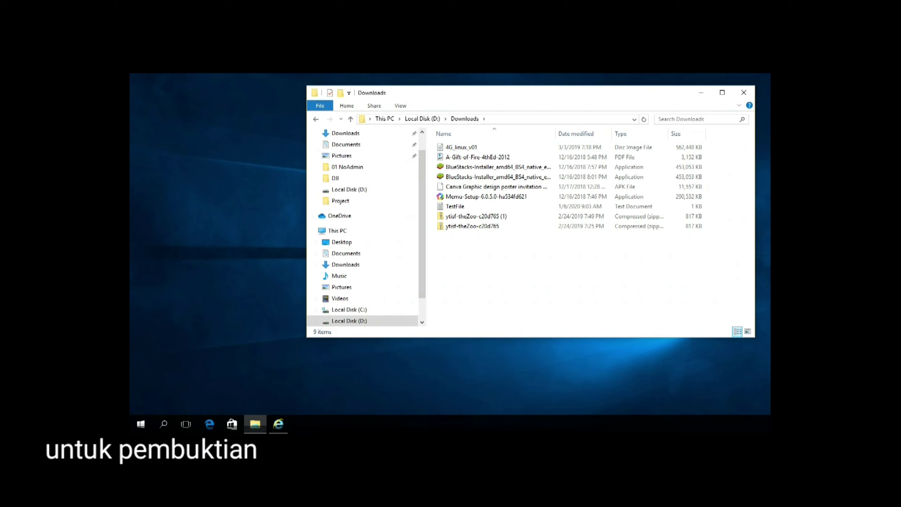
click(468, 210)
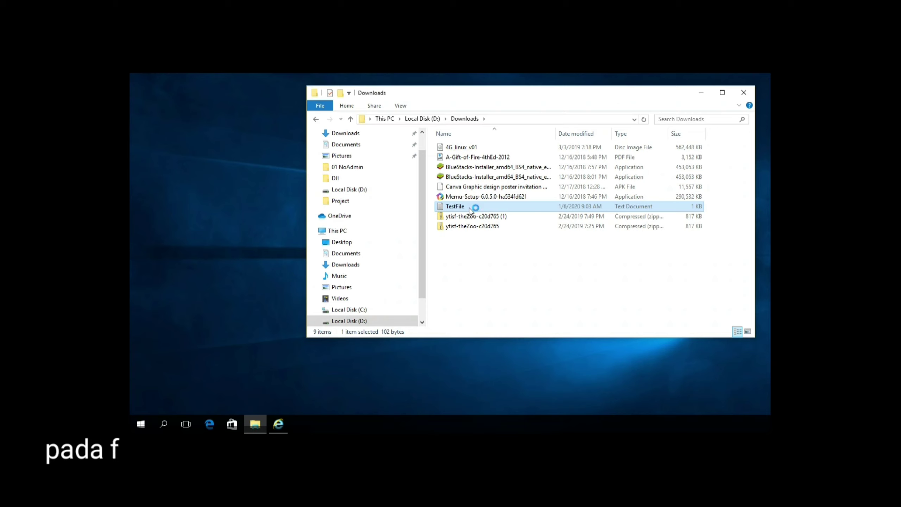
right_click(469, 210)
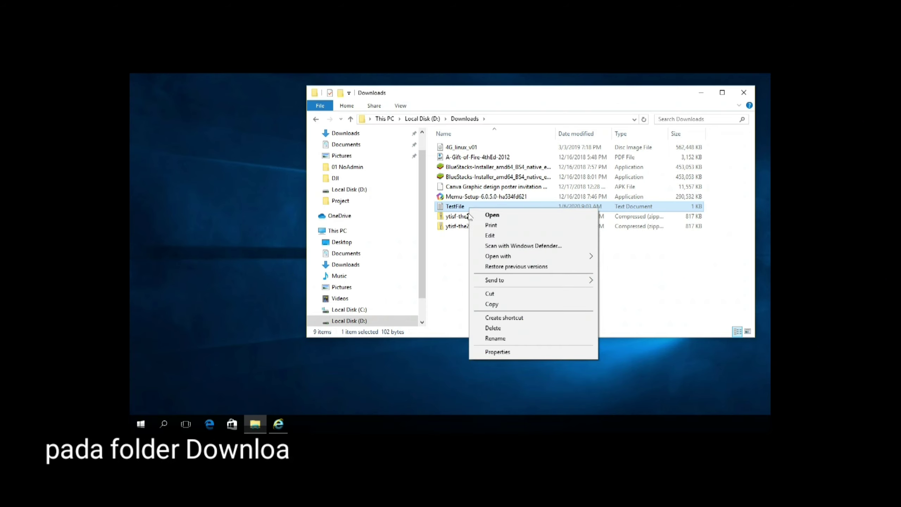
click(509, 330)
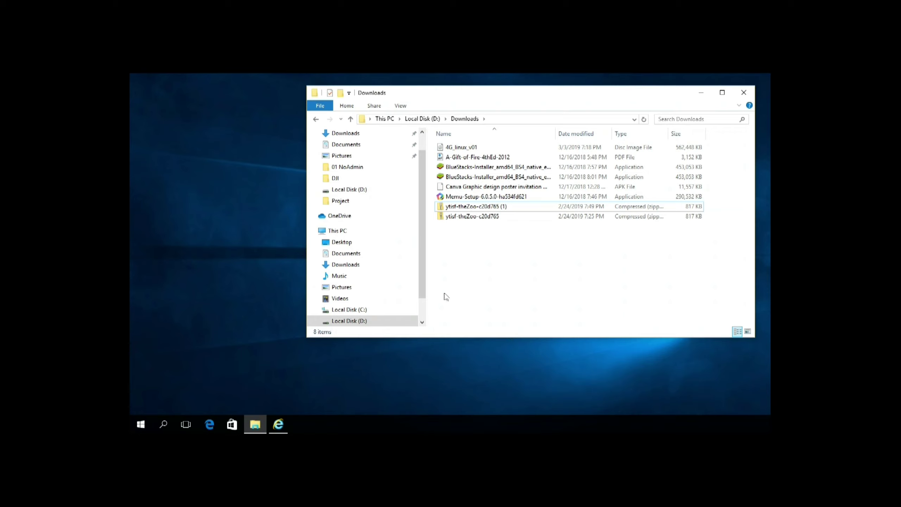
Step: Return to drive D: and open the previous version of the Downloads folder dated 1/6/2020 9:10 AM
click(349, 191)
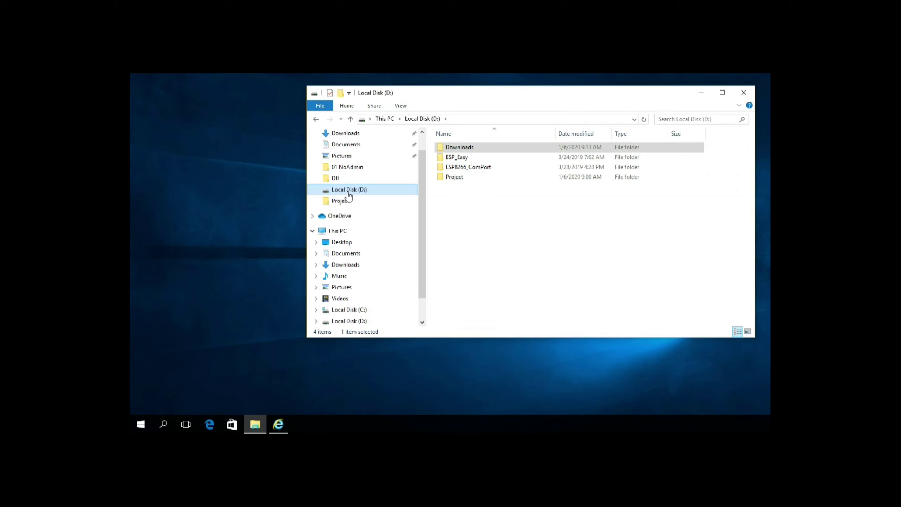
right_click(463, 149)
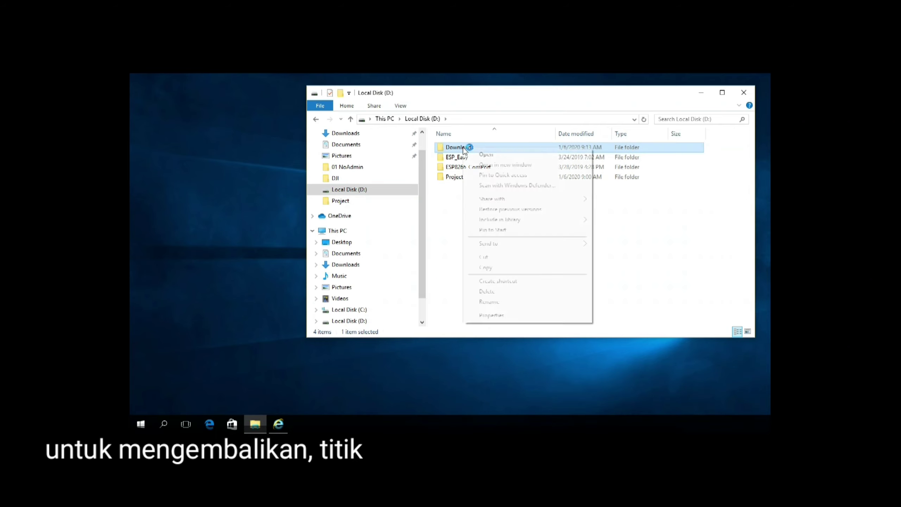
click(488, 213)
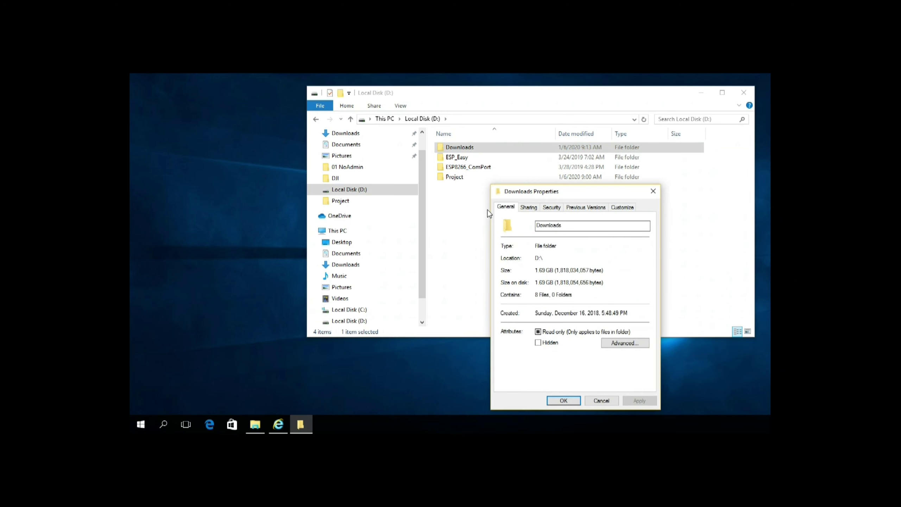
click(573, 208)
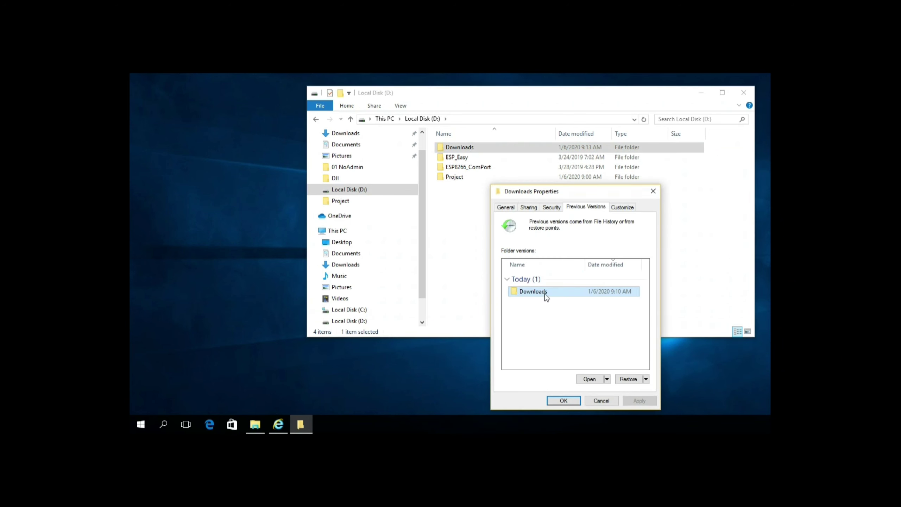
double_click(544, 294)
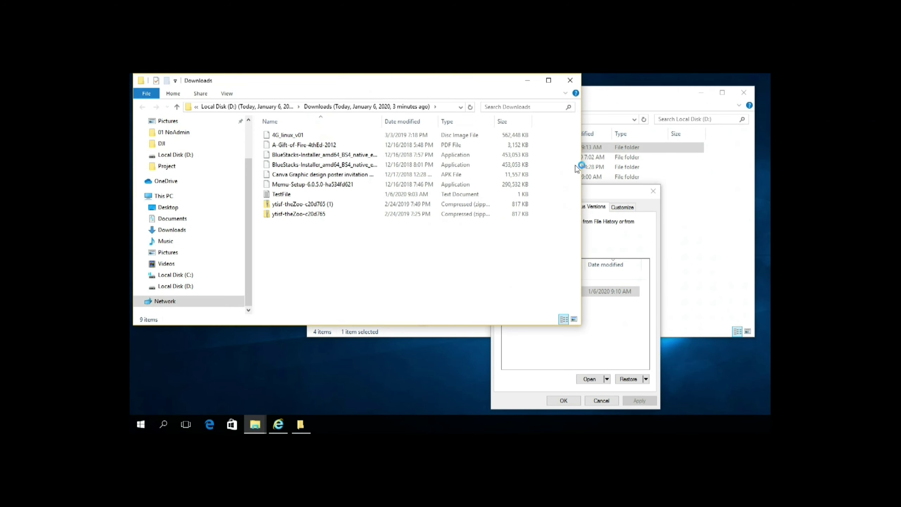
Step: Reposition the previous-version window so drive D: is also in view, and copy TestFile from the earlier Downloads version
drag(581, 164, 543, 164)
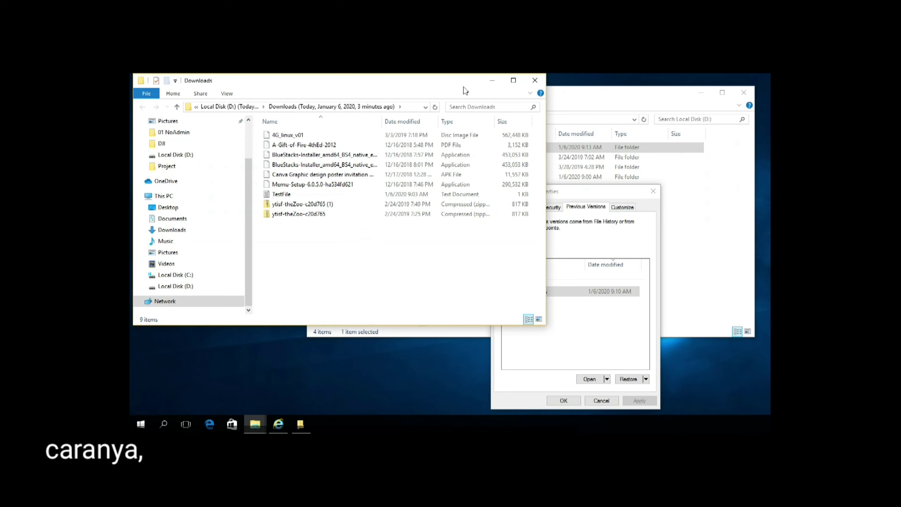
drag(462, 86, 450, 225)
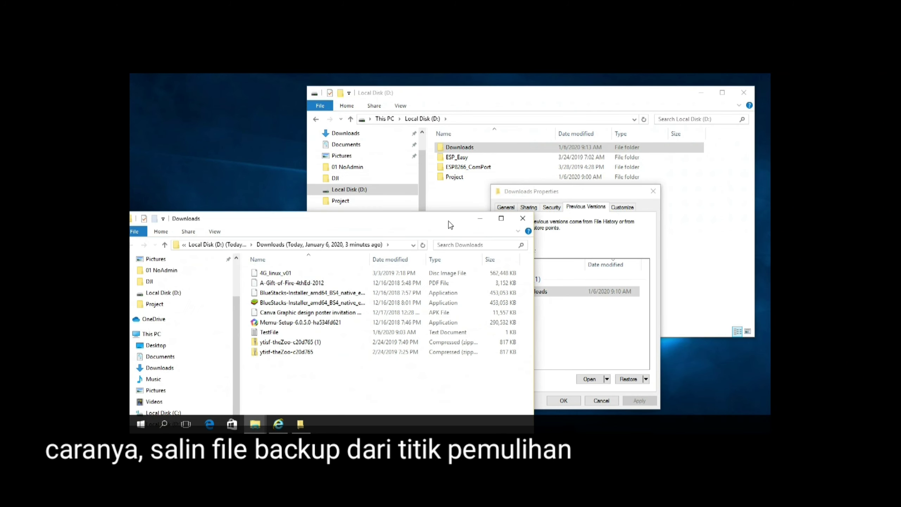
double_click(294, 333)
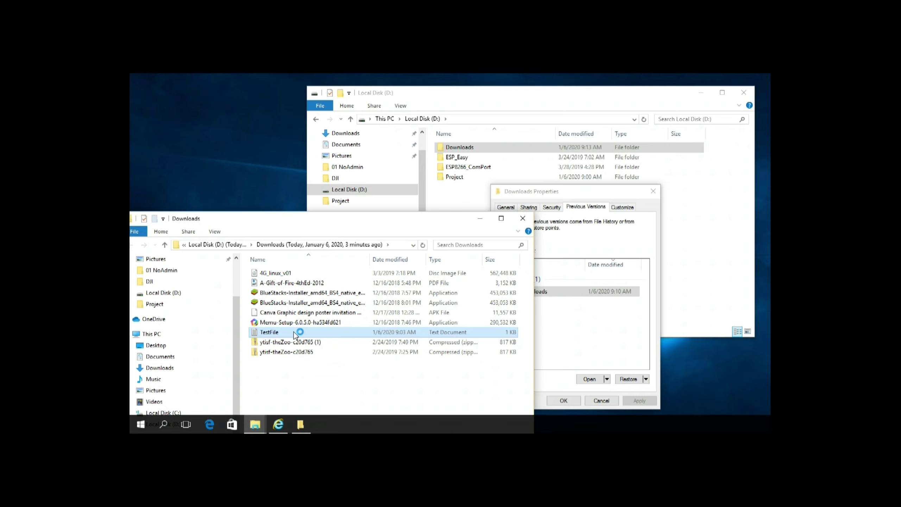
right_click(294, 334)
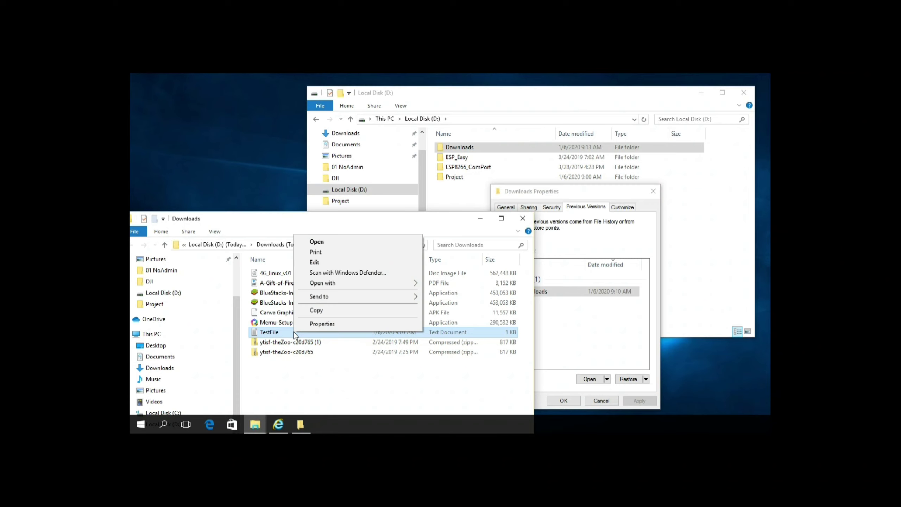
click(321, 311)
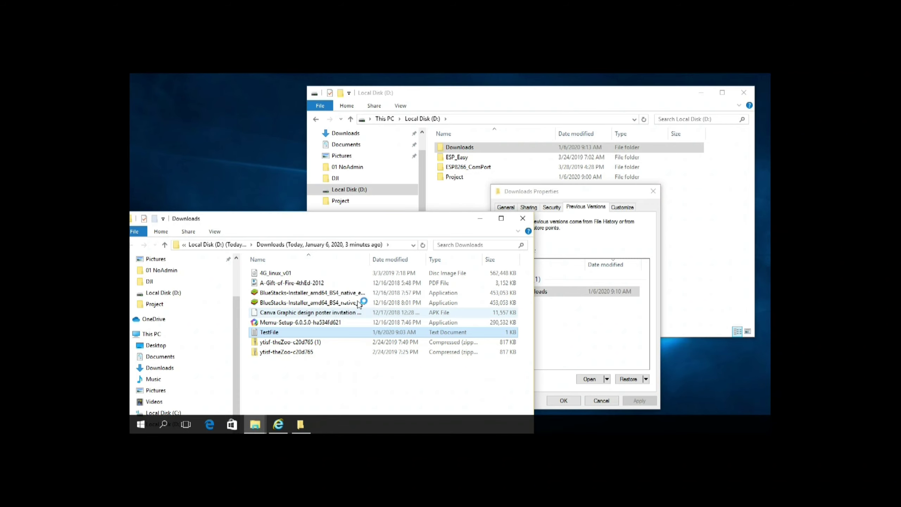
Step: Paste the copied TestFile into the current Downloads folder on drive D:
click(488, 140)
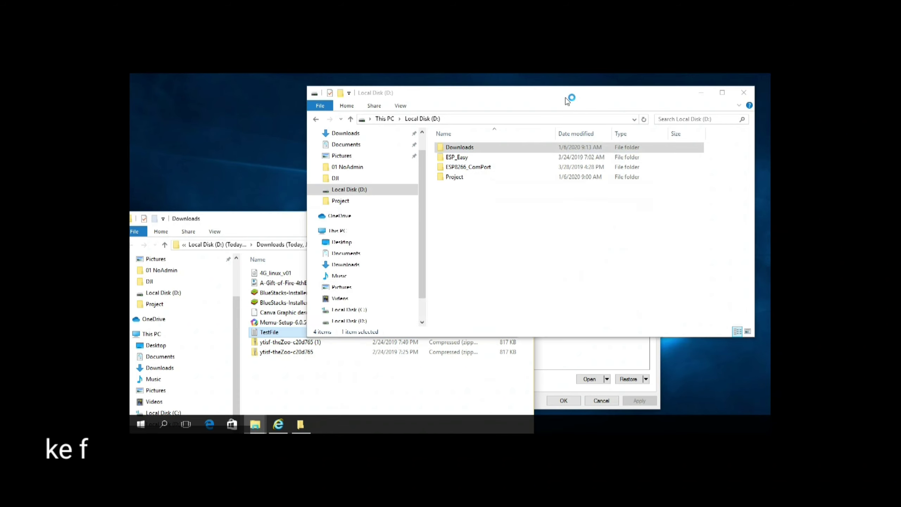
double_click(484, 147)
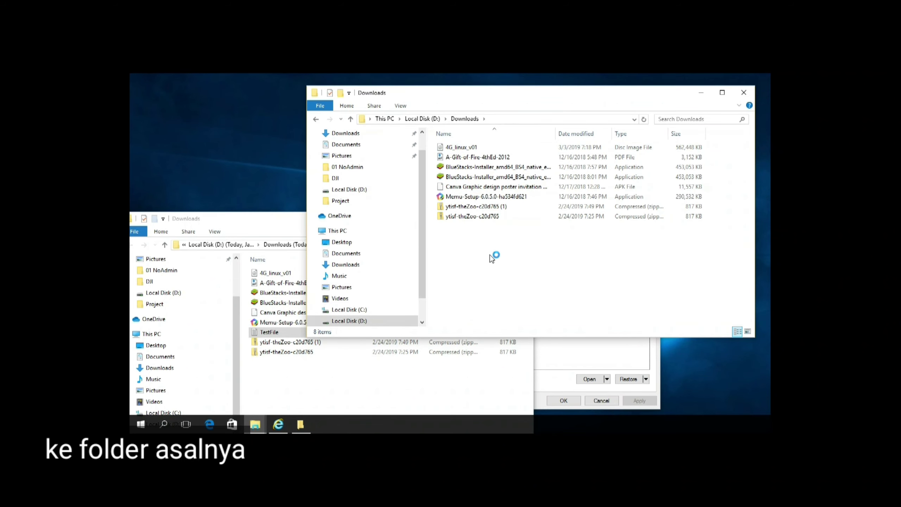
right_click(490, 255)
click(513, 320)
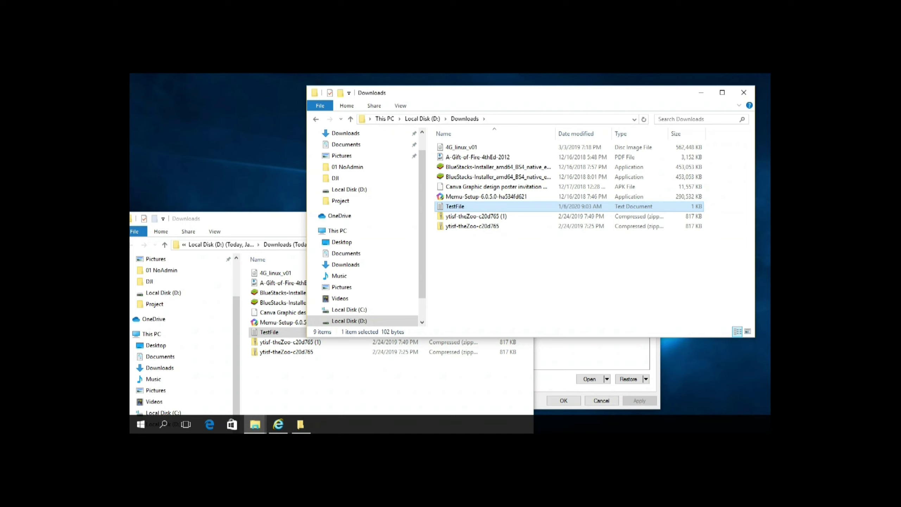
Step: Close both Downloads folder windows and the Downloads properties dialog
click(744, 93)
click(529, 219)
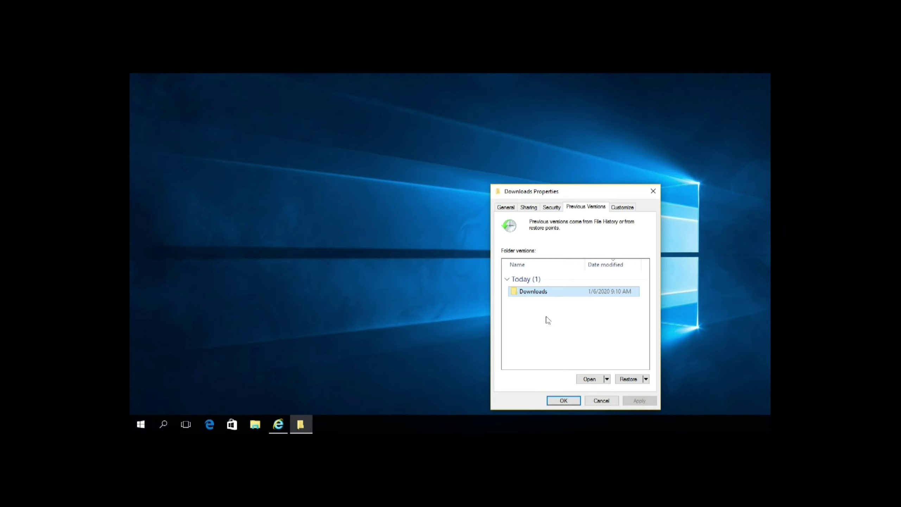
click(653, 191)
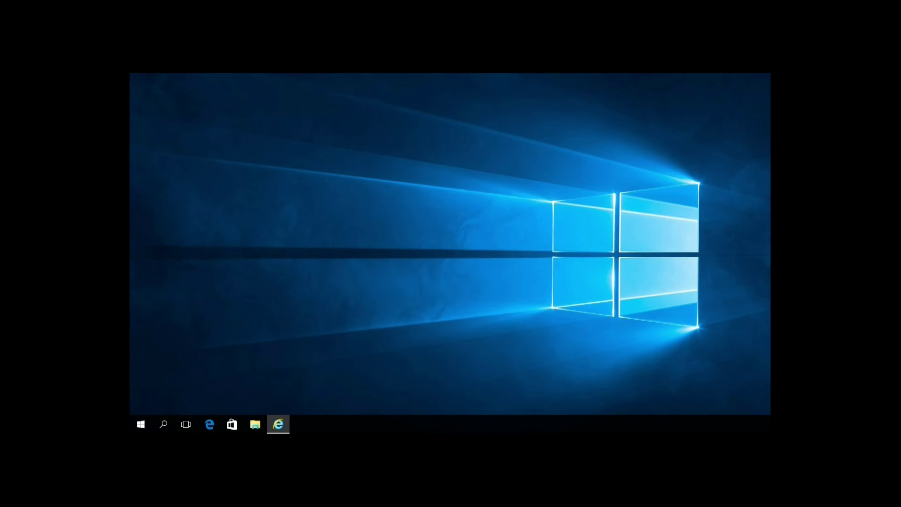